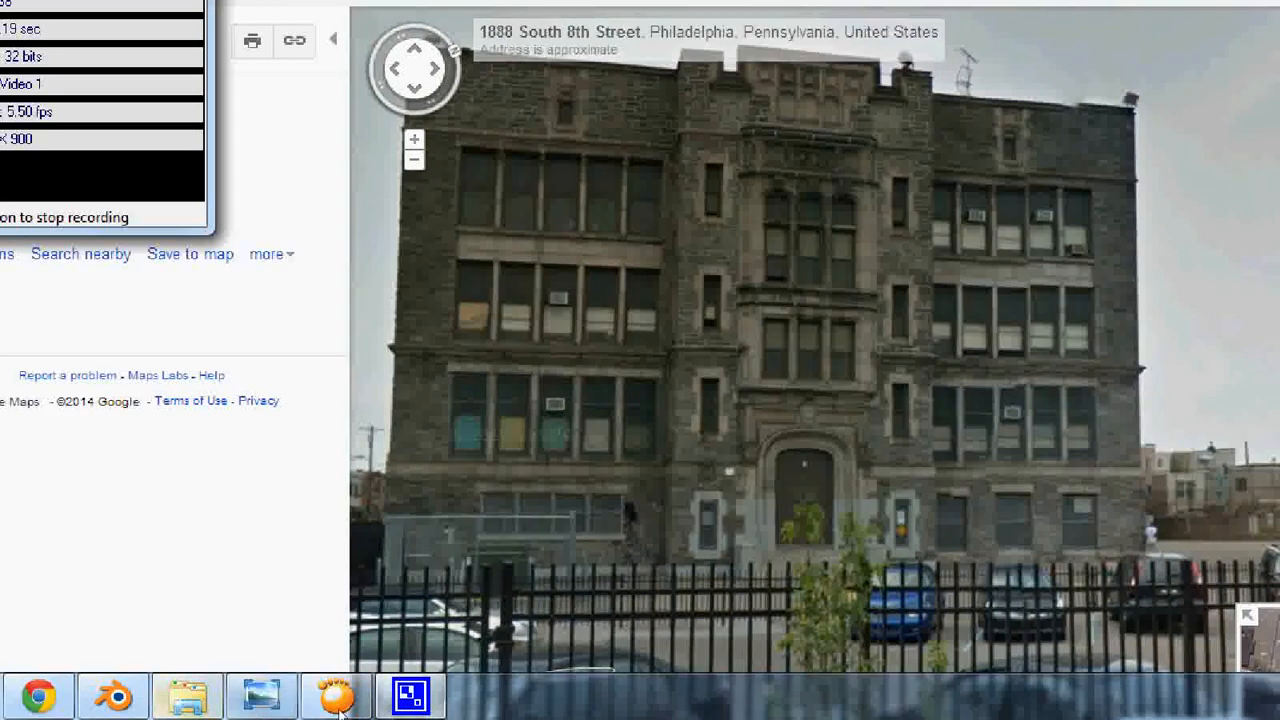
- Switch to Blender and examine the school model from the courtyard around to the untextured street-side facade with its small front steps
left_click(330, 700)
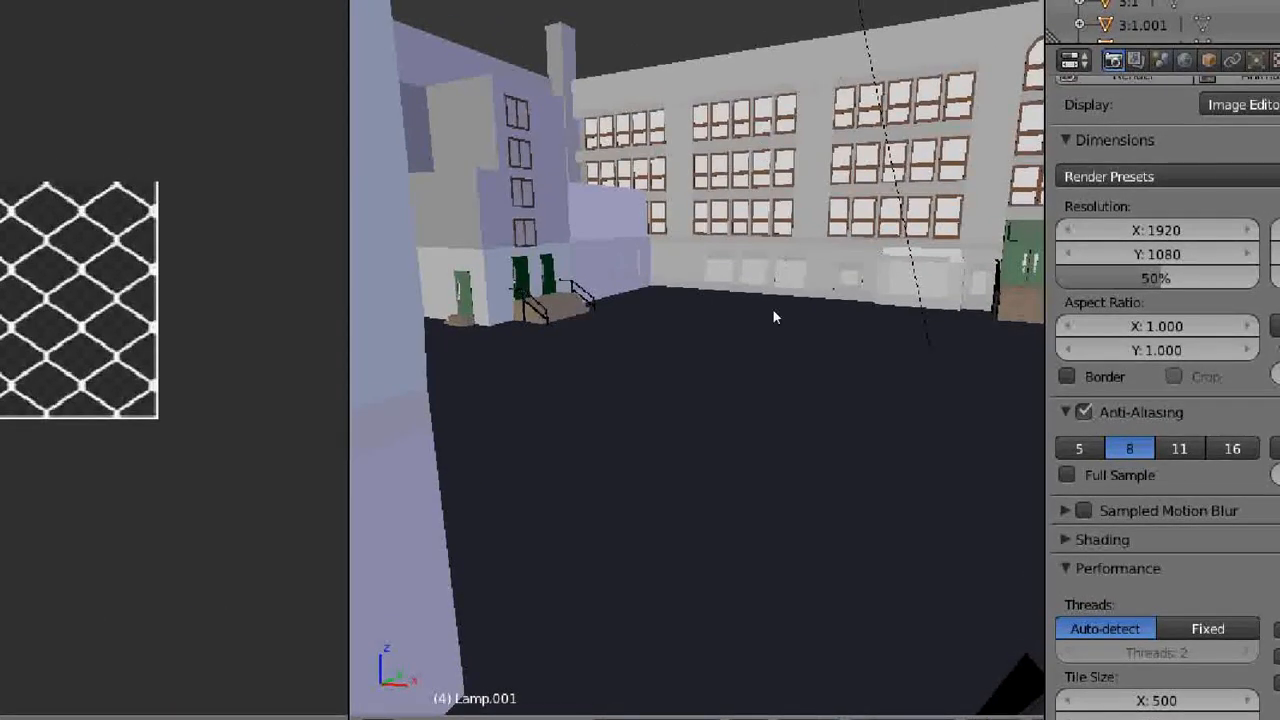
scroll(773, 310, "down", 4)
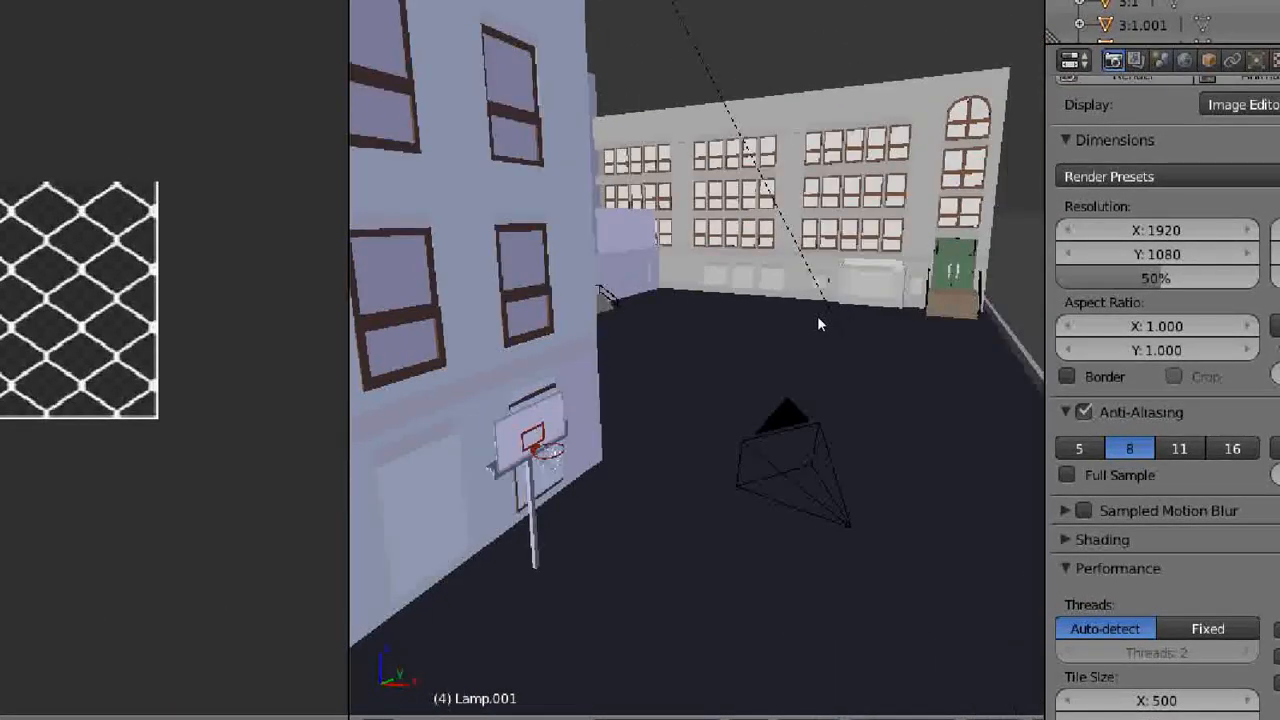
scroll(806, 316, "down", 3)
middle_click_drag(806, 316, 751, 414)
scroll(611, 487, "down", 2)
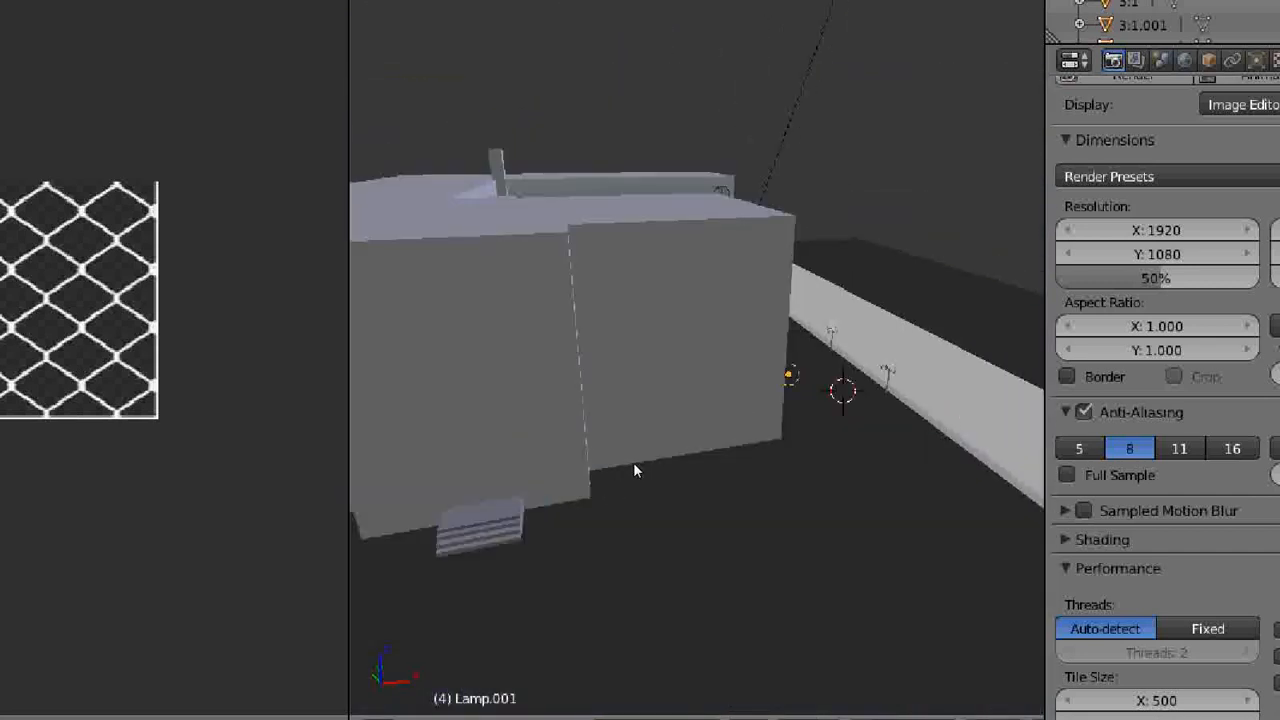
middle_click_drag(633, 433, 698, 439)
scroll(698, 434, "down", 1)
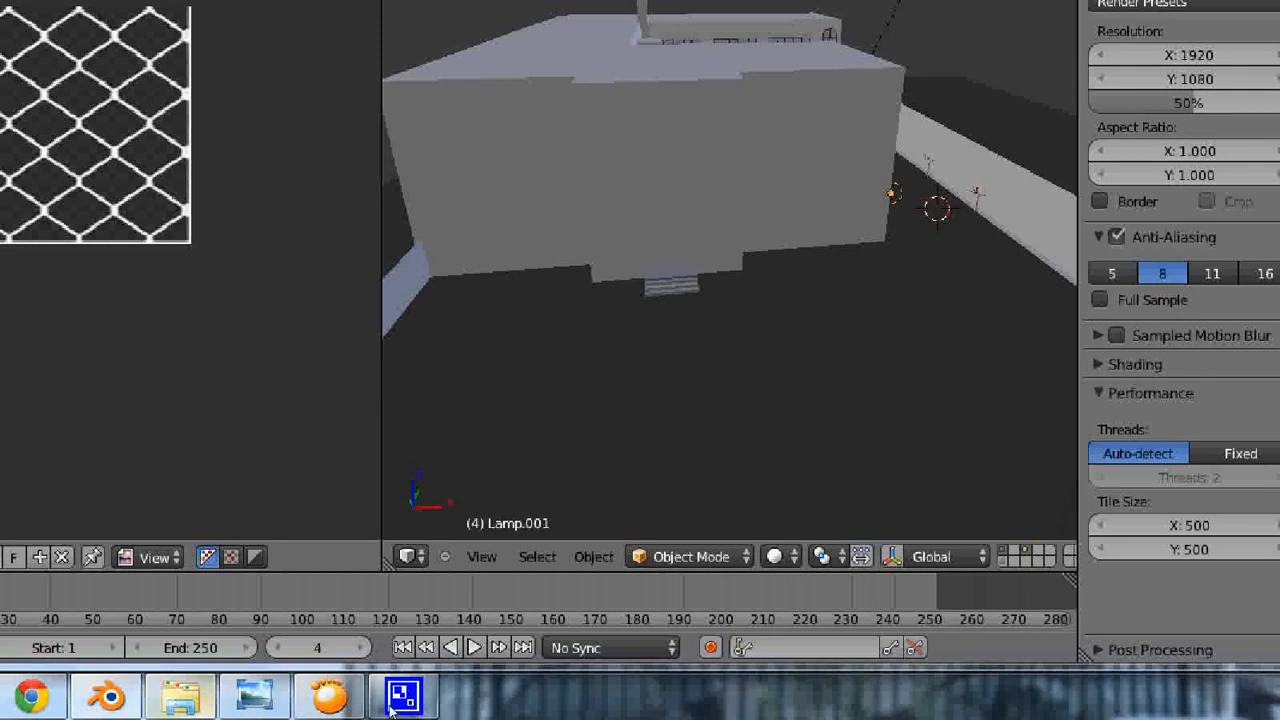
- Compare the modelled street-side facade with the courtyard photo and the Street View image of the school
left_click(258, 700)
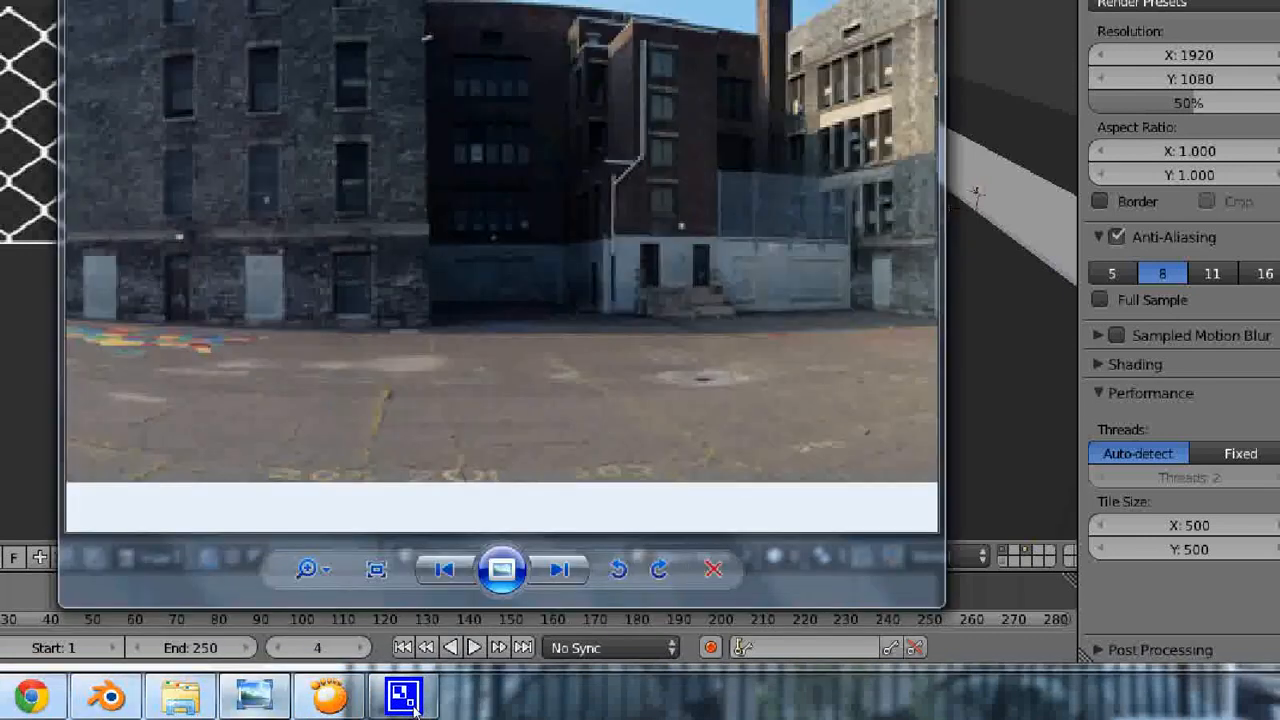
left_click(405, 697)
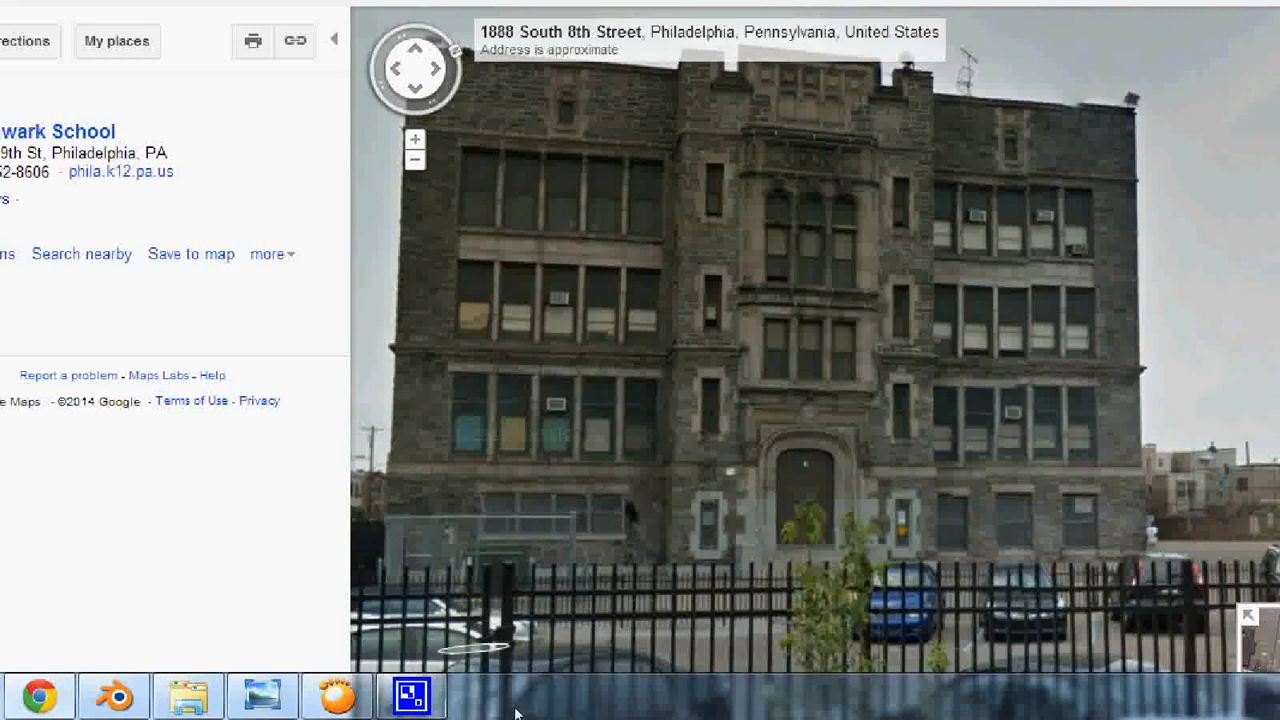
left_click(325, 702)
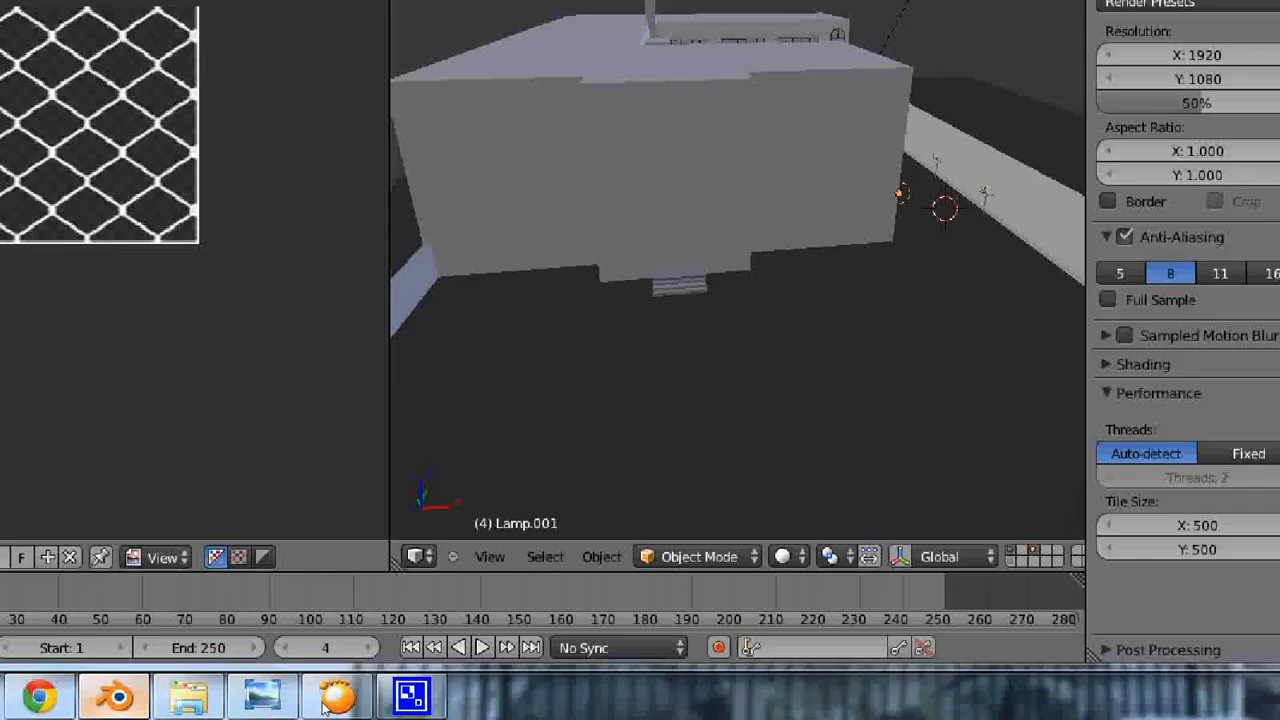
left_click(325, 702)
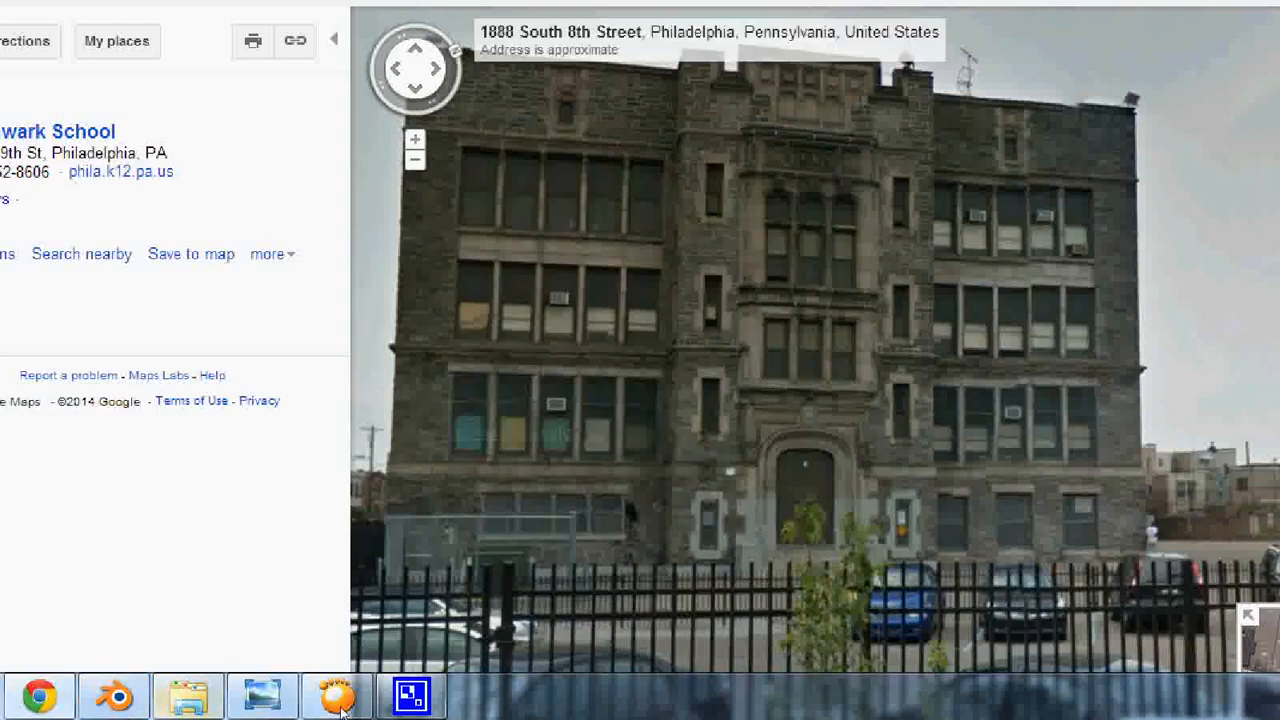
- Return to Blender and preview the courtyard between the school wings with Rendered viewport shading
left_click(340, 711)
middle_click_drag(751, 428, 750, 417)
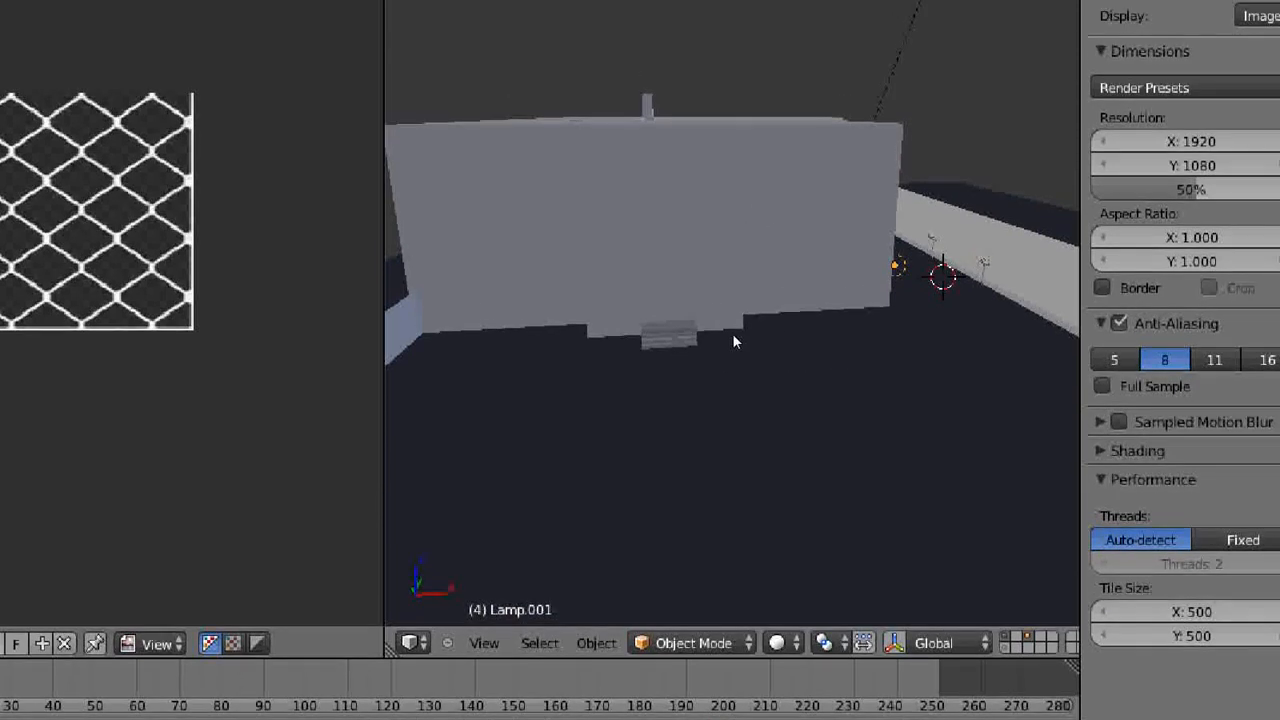
middle_click_drag(831, 380, 797, 411)
scroll(797, 411, "up", 5)
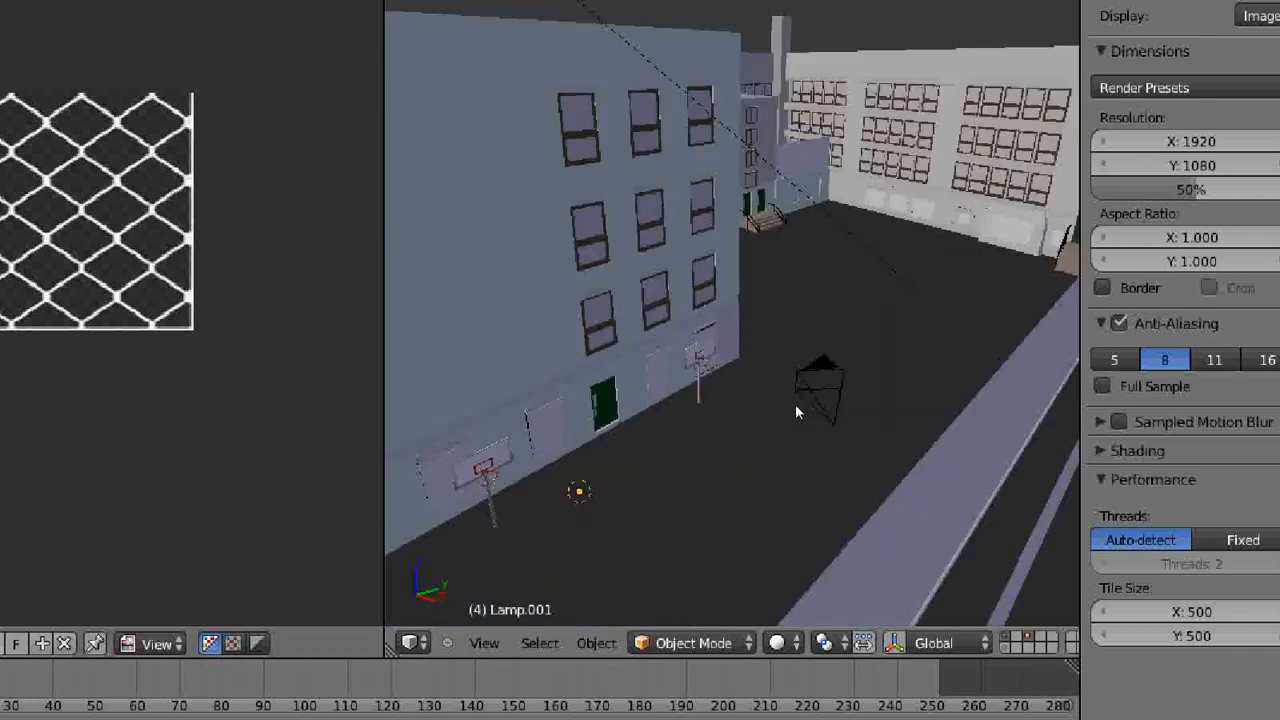
middle_click_drag(812, 380, 736, 400)
scroll(736, 407, "up", 3)
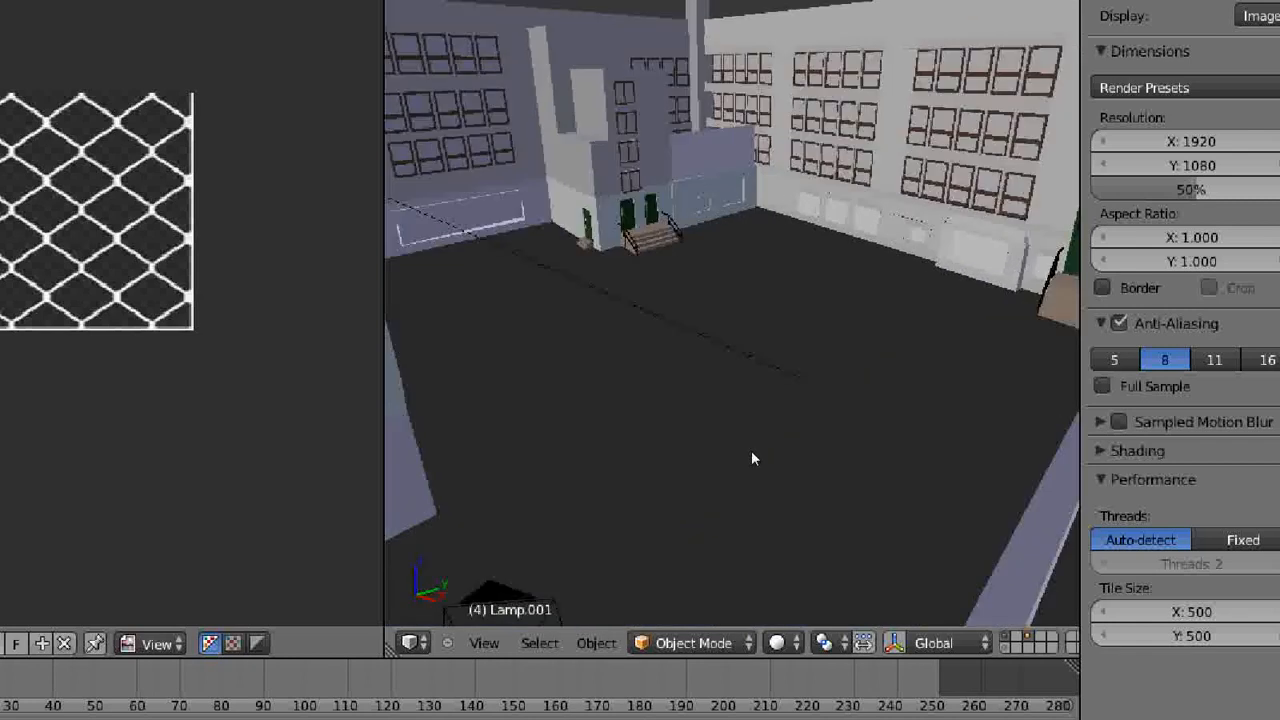
scroll(752, 455, "up", 3)
scroll(750, 447, "down", 1)
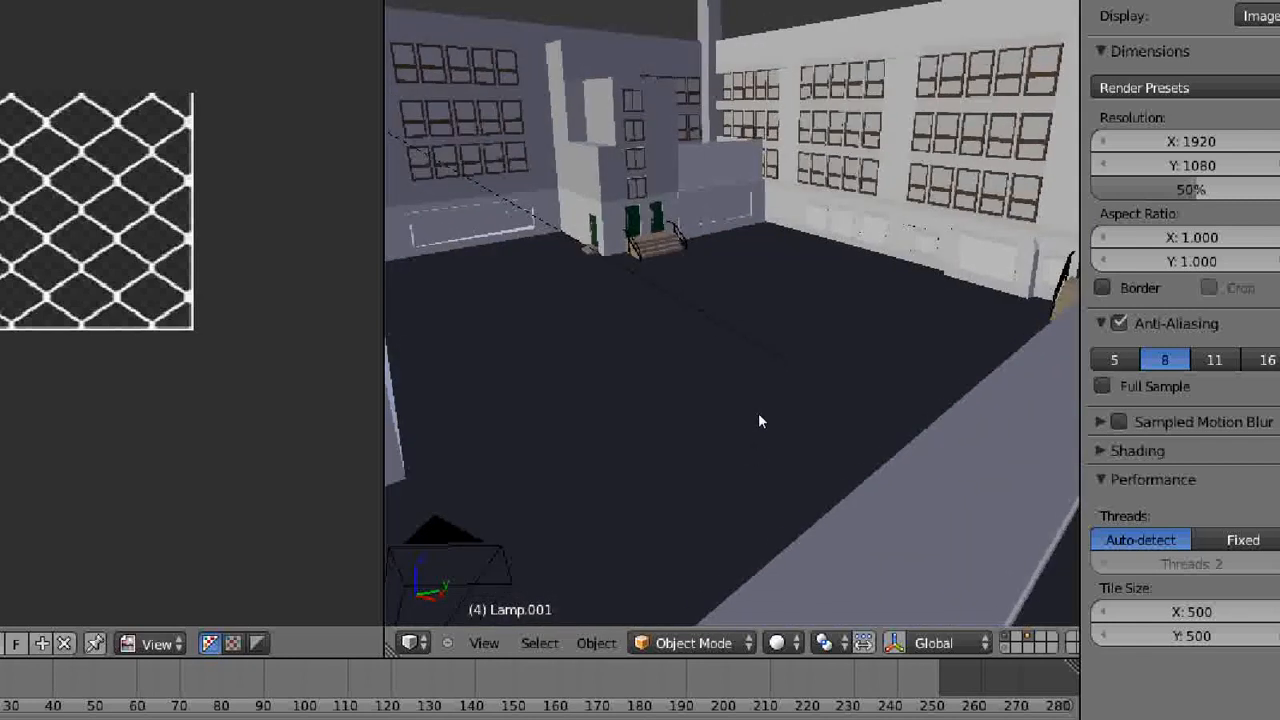
middle_click_drag(768, 336, 769, 414, "shift")
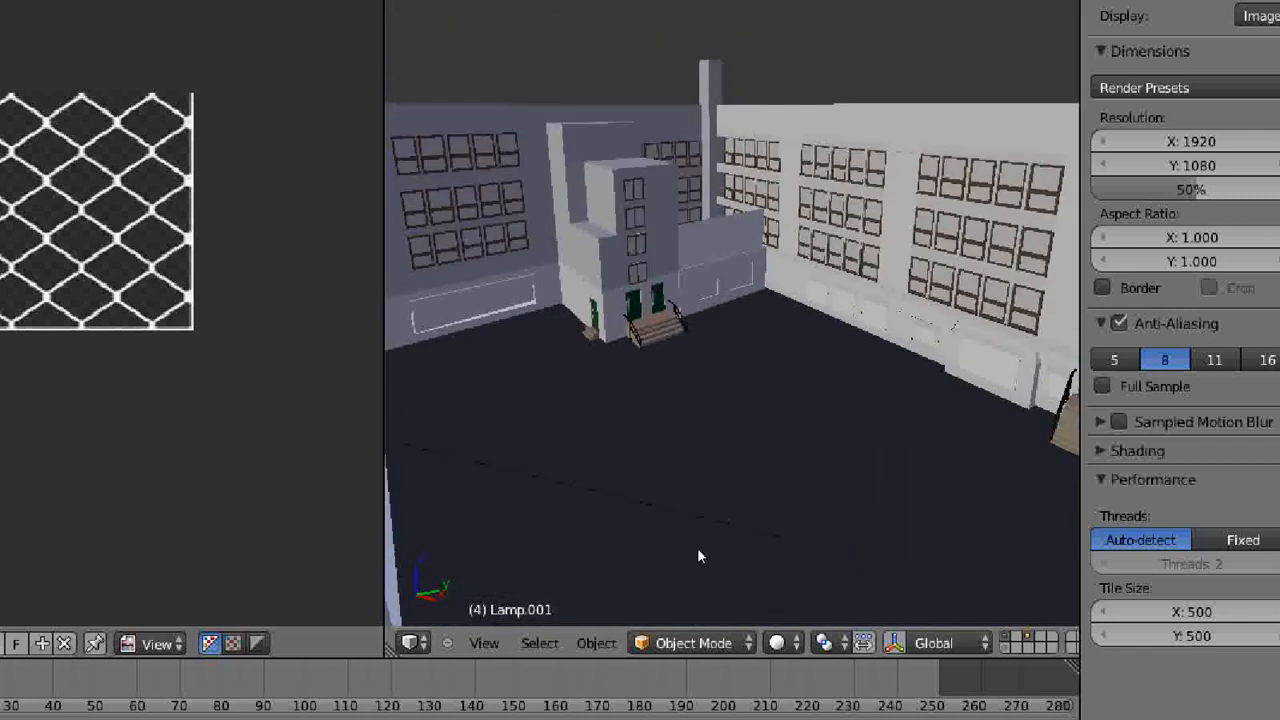
left_click(777, 643)
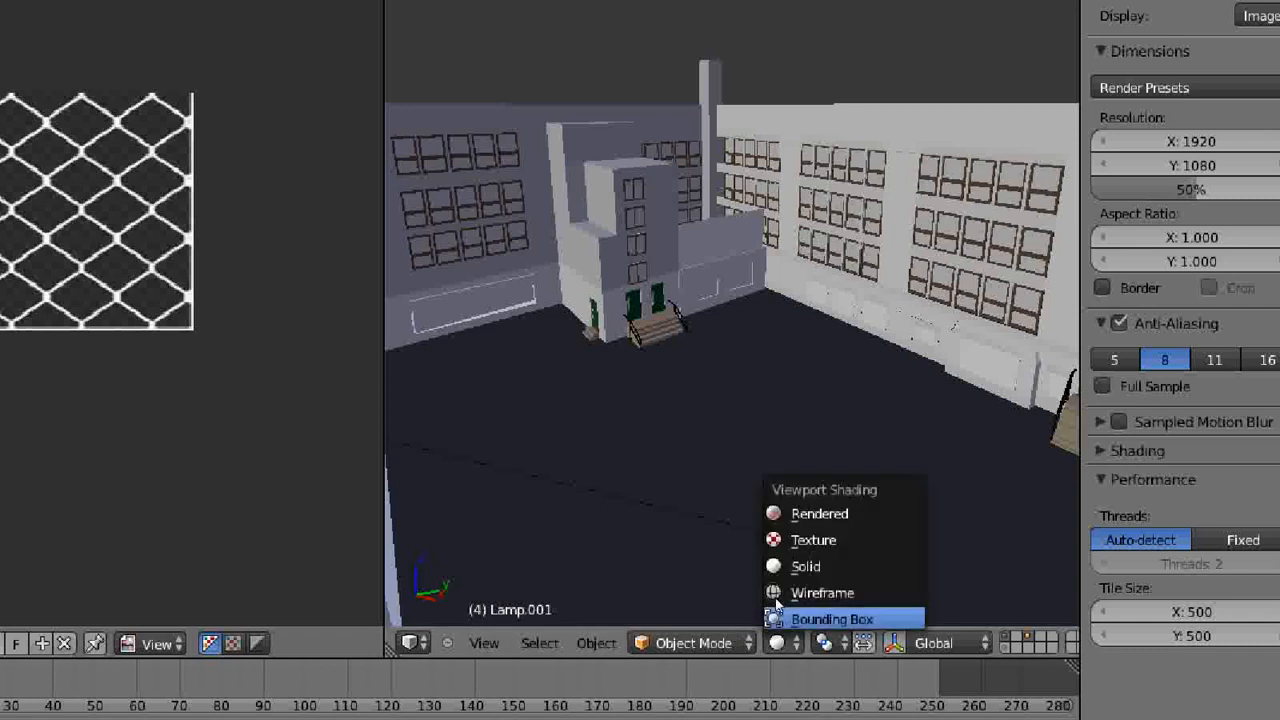
left_click(784, 518)
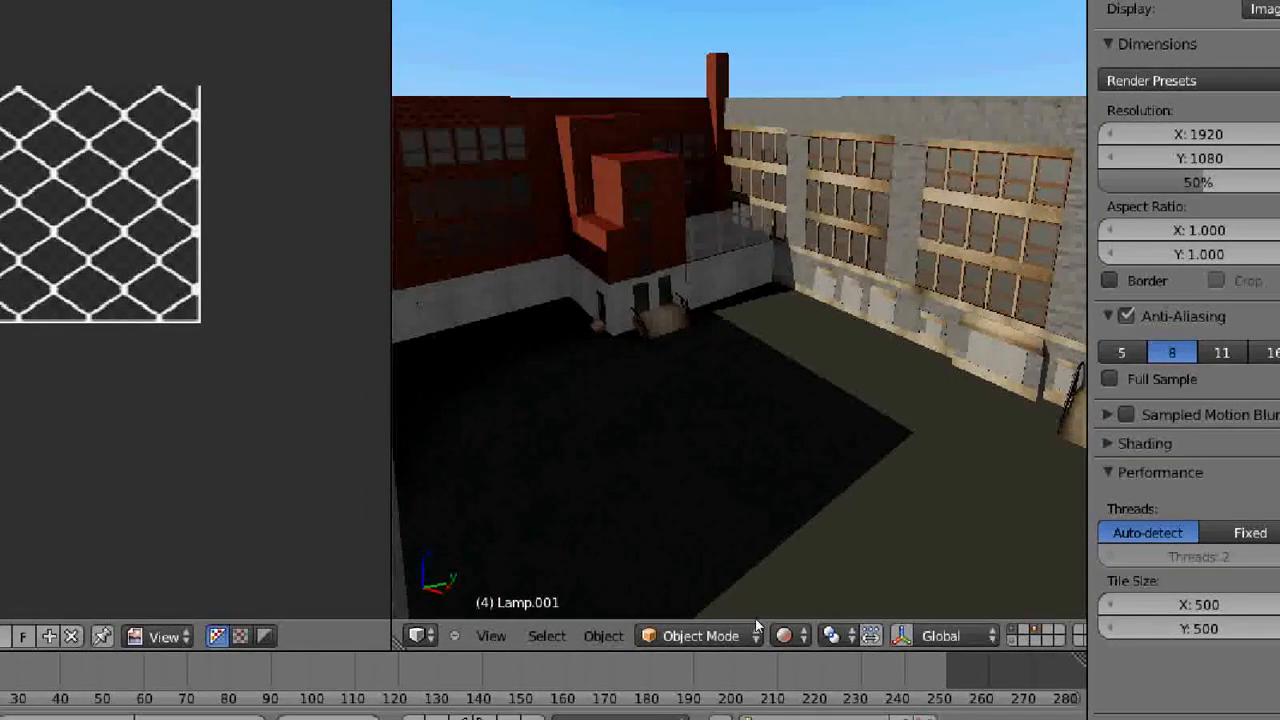
- Return the viewport to Solid shading, then select and frame the stone steps in front of the two green doors
left_click(753, 719)
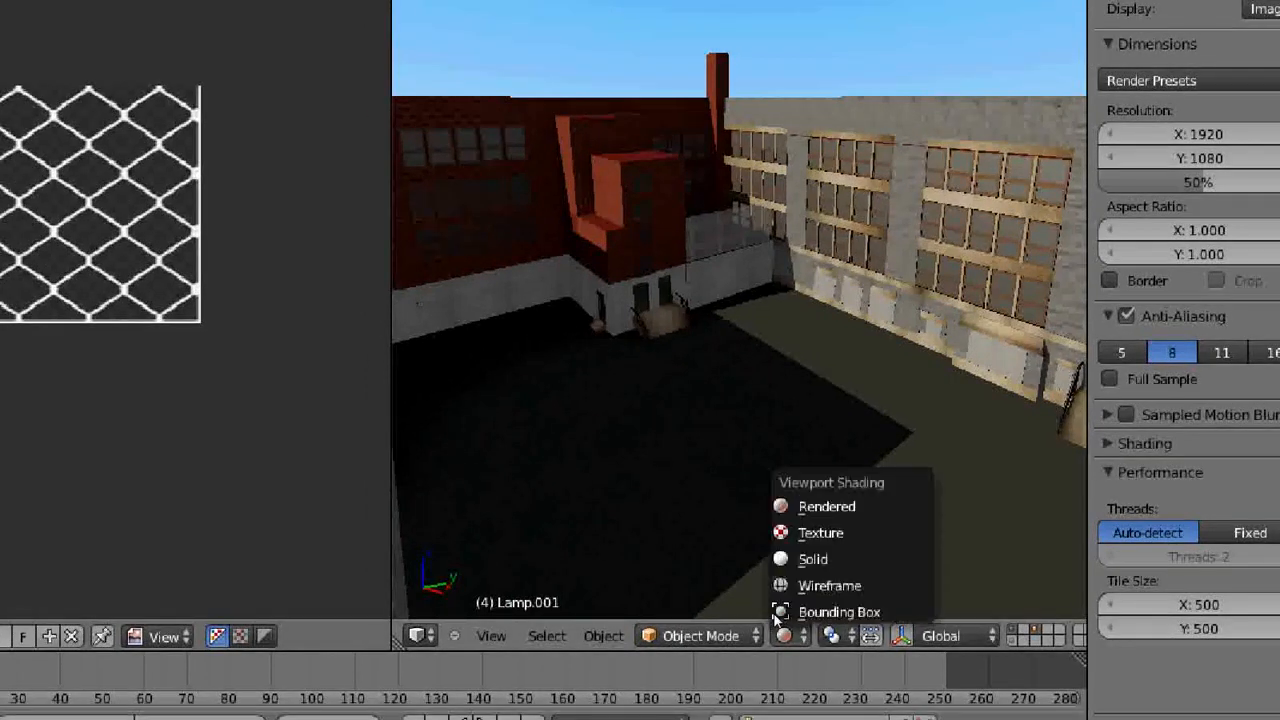
left_click(800, 559)
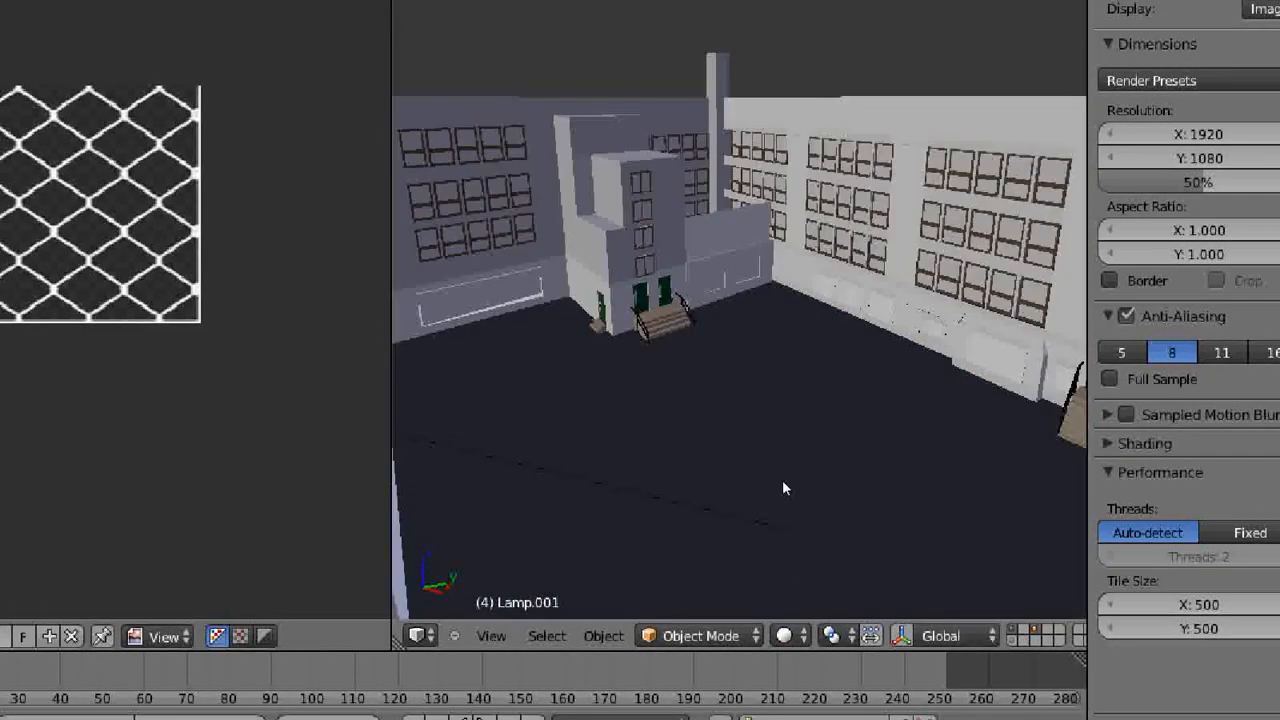
scroll(782, 458, "up", 4)
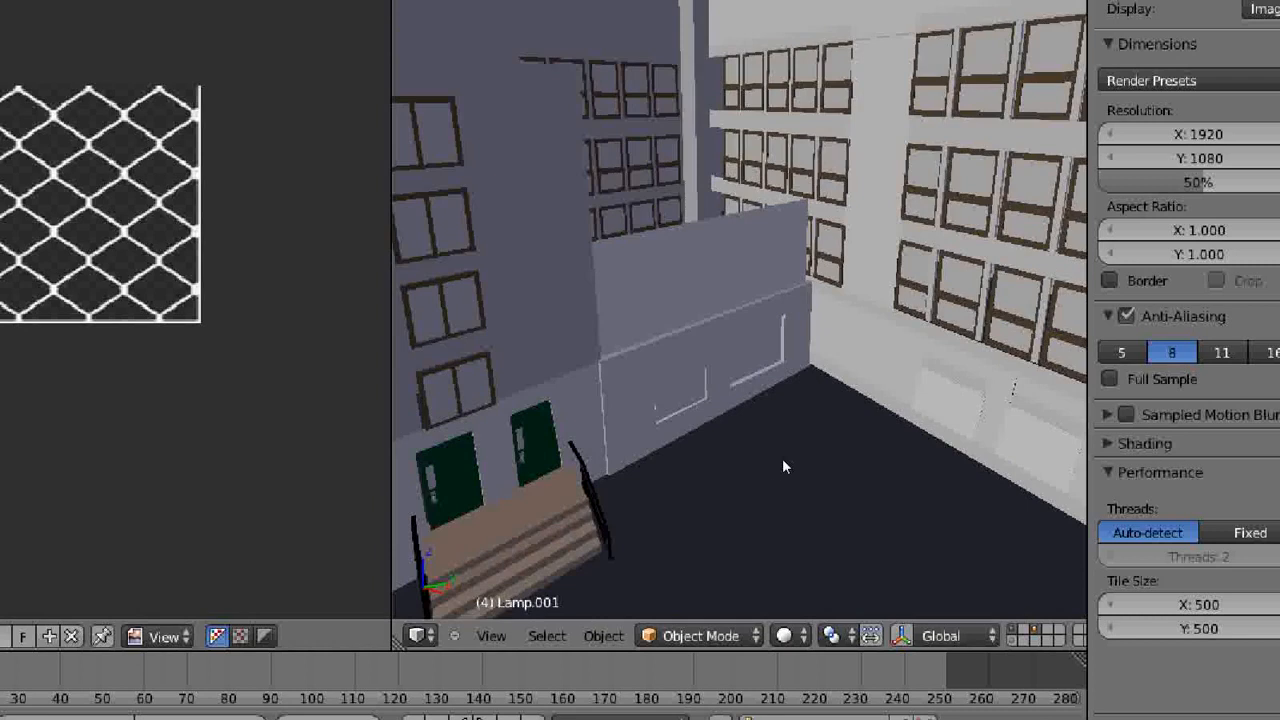
middle_click_drag(774, 463, 772, 240)
middle_click_drag(771, 431, 767, 160)
middle_click_drag(760, 336, 758, 285, "shift")
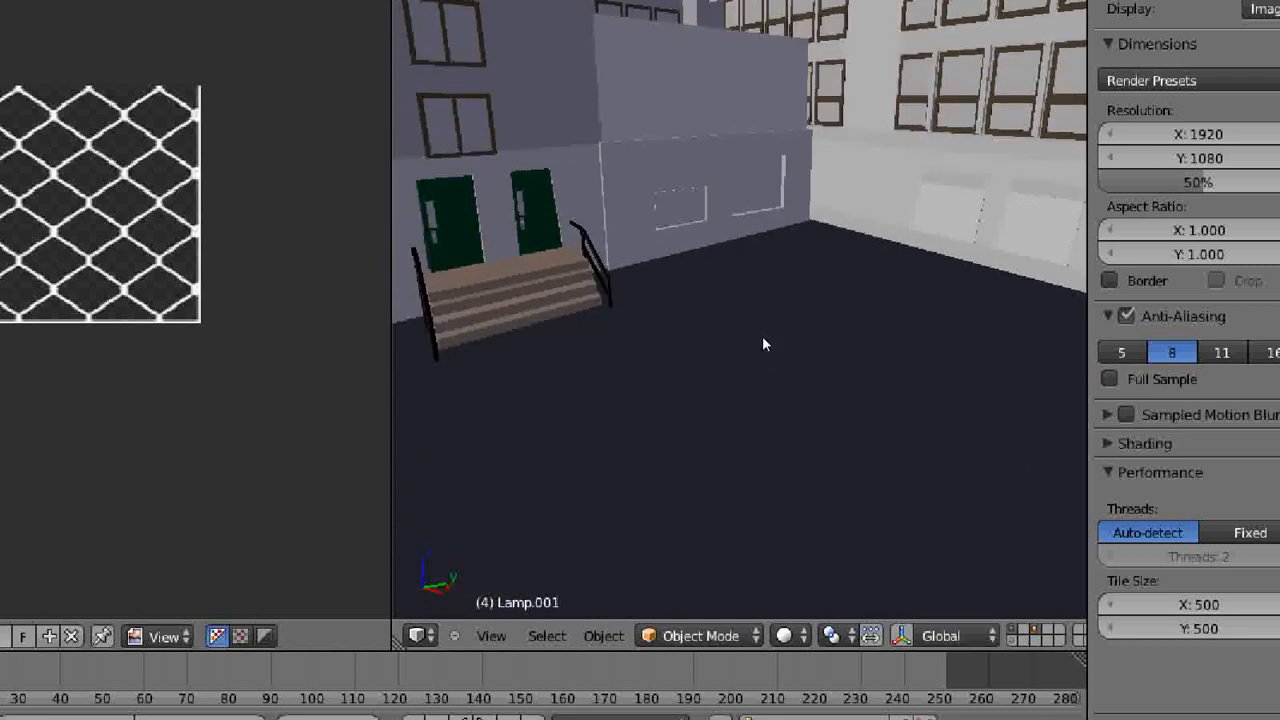
middle_click_drag(766, 343, 763, 251, "shift")
middle_click_drag(760, 346, 769, 443, "shift")
scroll(750, 332, "up", 2)
middle_click_drag(760, 289, 766, 447, "shift")
right_click(587, 388)
key("KP_Decimal")
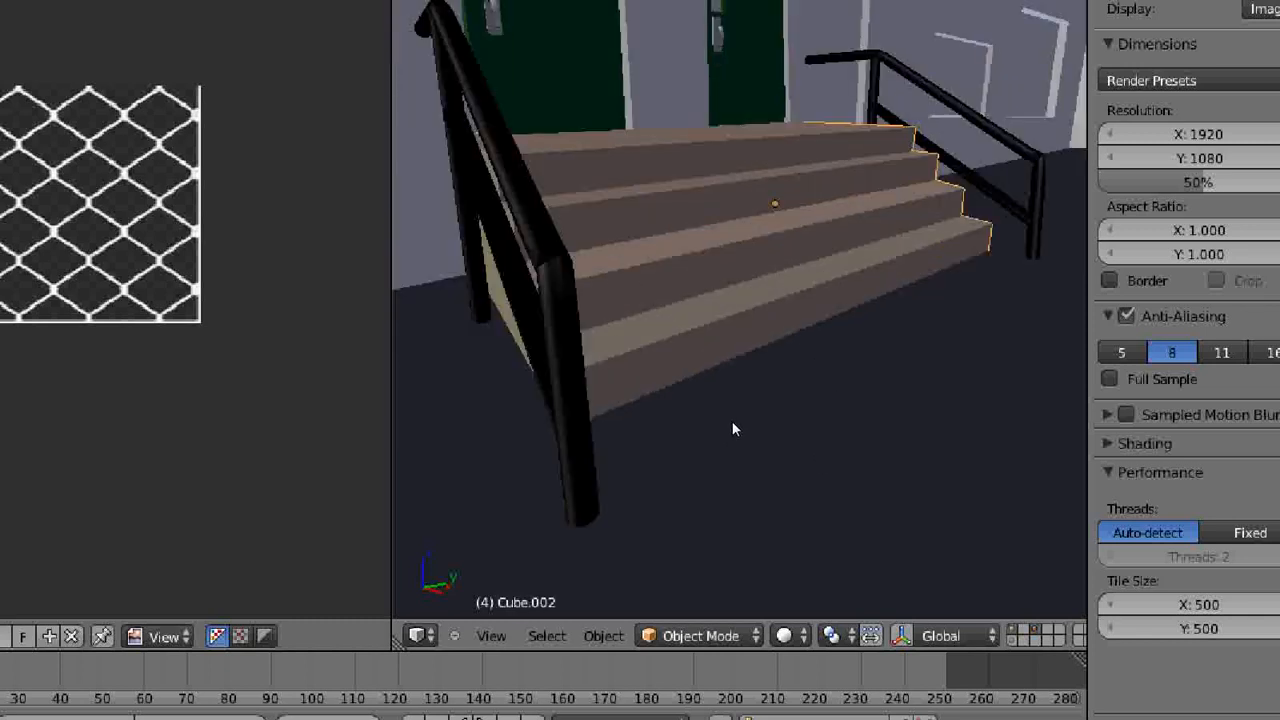
- Preview the stepped entrance and the surrounding building corner with Rendered viewport shading
scroll(801, 411, "up", 2)
scroll(797, 413, "down", 4)
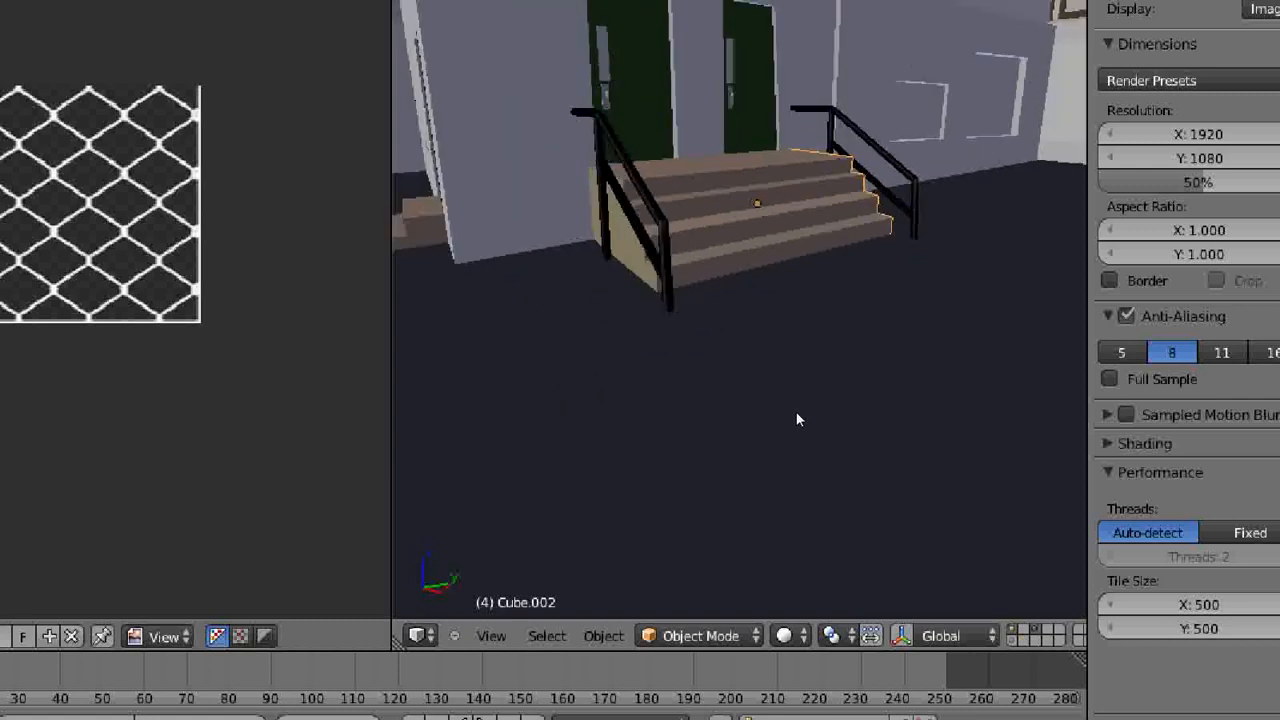
middle_click_drag(815, 438, 826, 475)
scroll(823, 467, "down", 3)
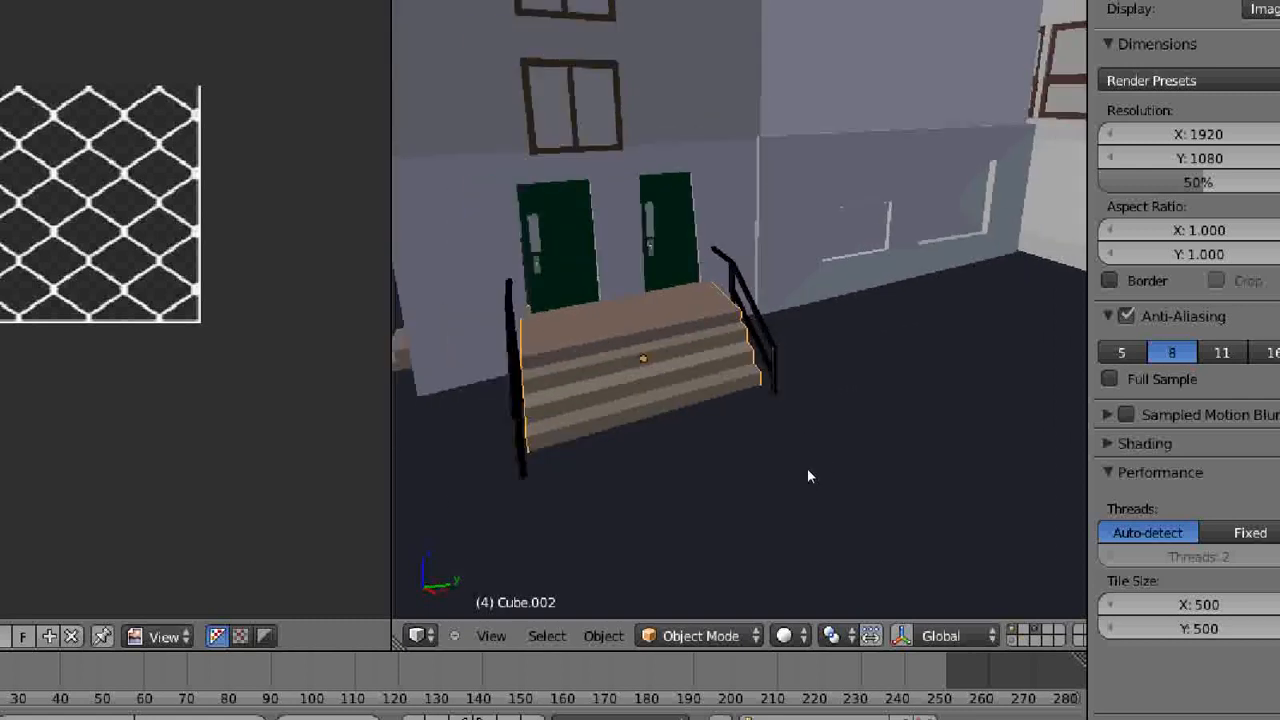
middle_click_drag(808, 477, 854, 451)
scroll(837, 414, "down", 4)
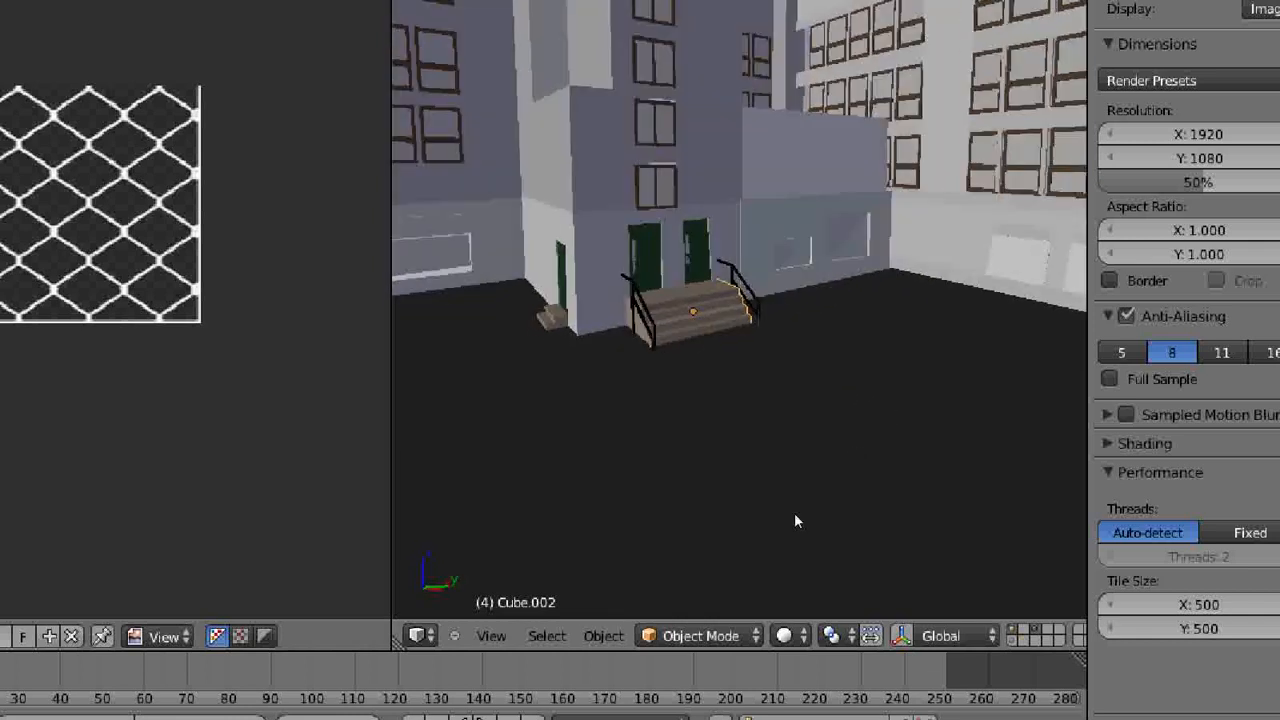
left_click(784, 636)
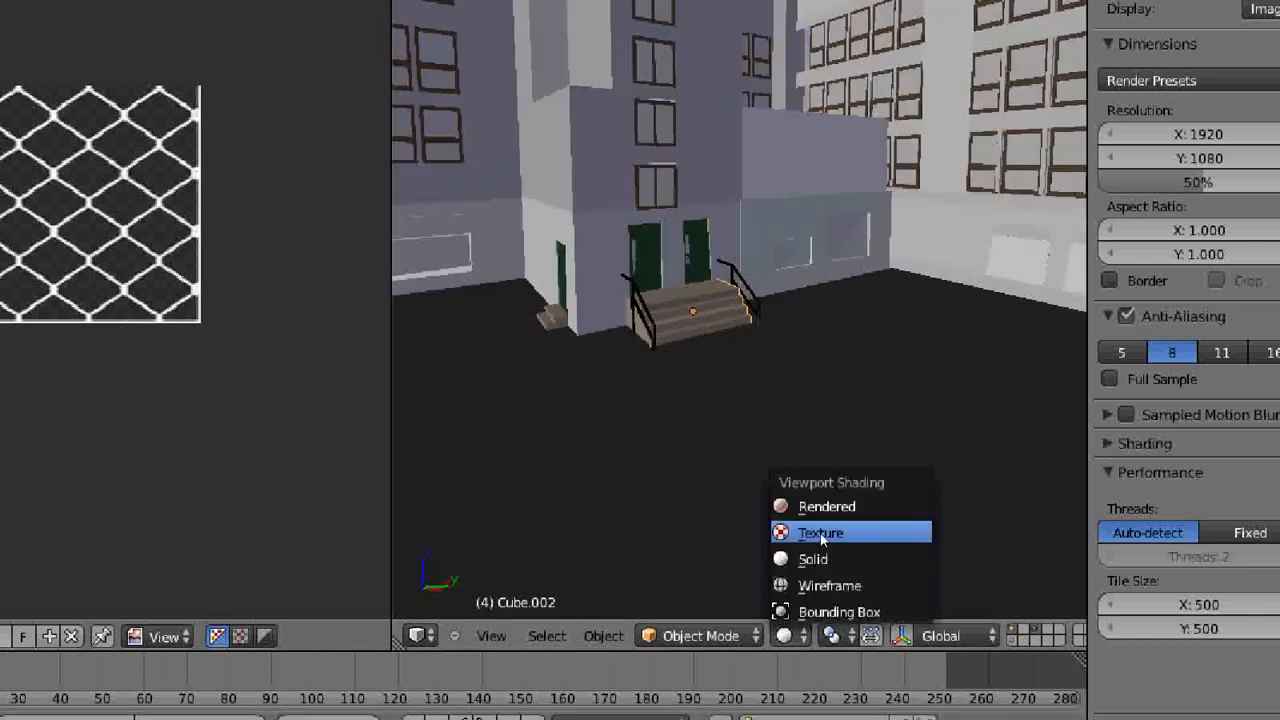
left_click(829, 503)
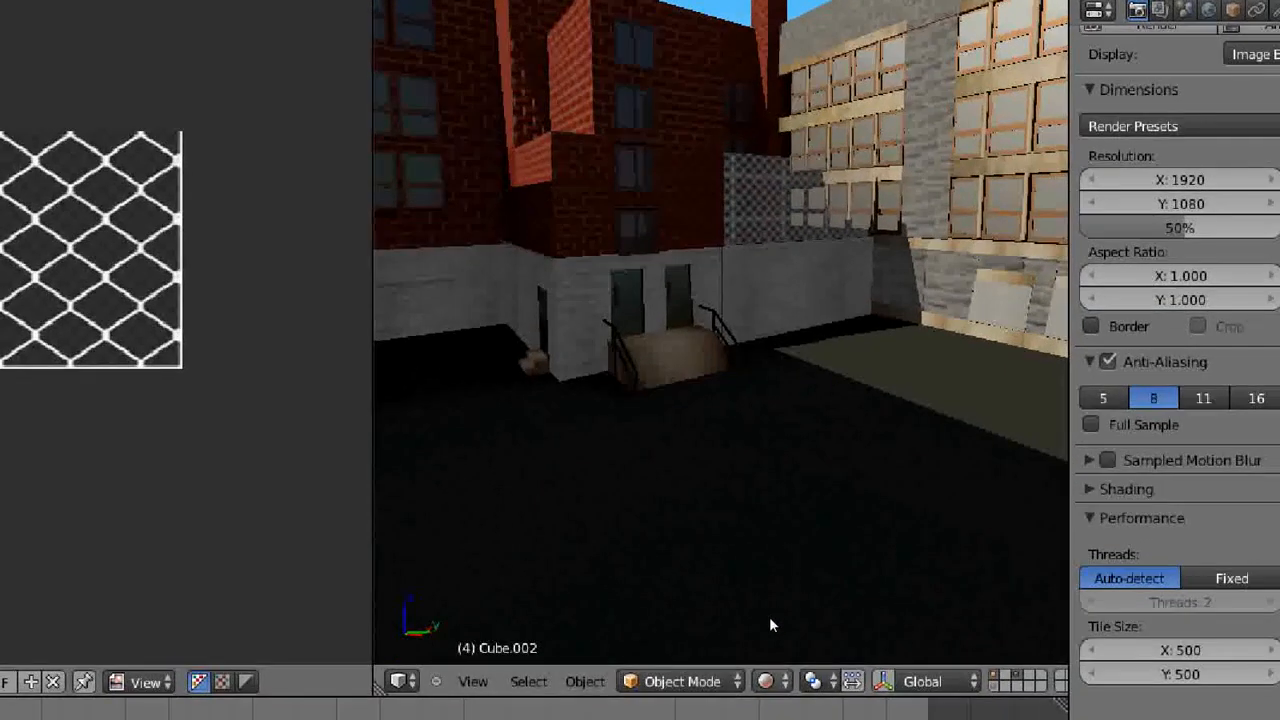
- Restore Solid shading, face the long wing with the green double door, and preview it with Rendered viewport shading
left_click(766, 681)
left_click(771, 603)
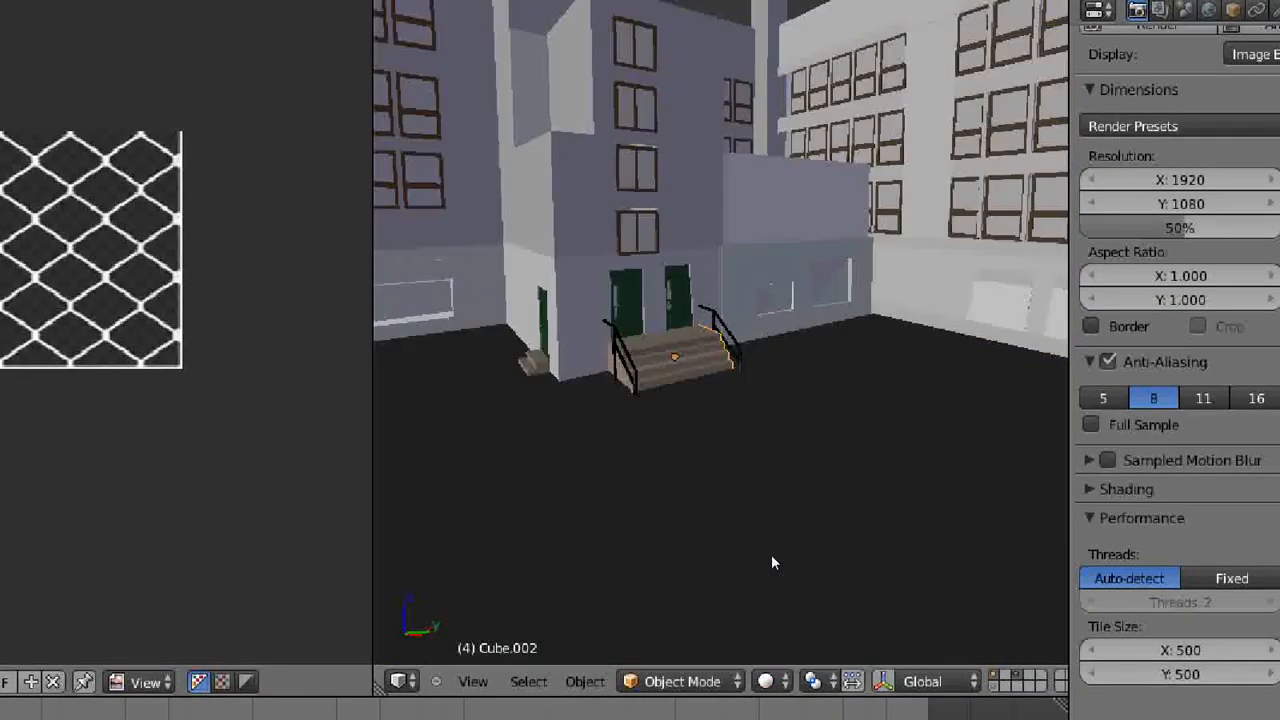
middle_click_drag(806, 420, 600, 364)
scroll(775, 453, "up", 5)
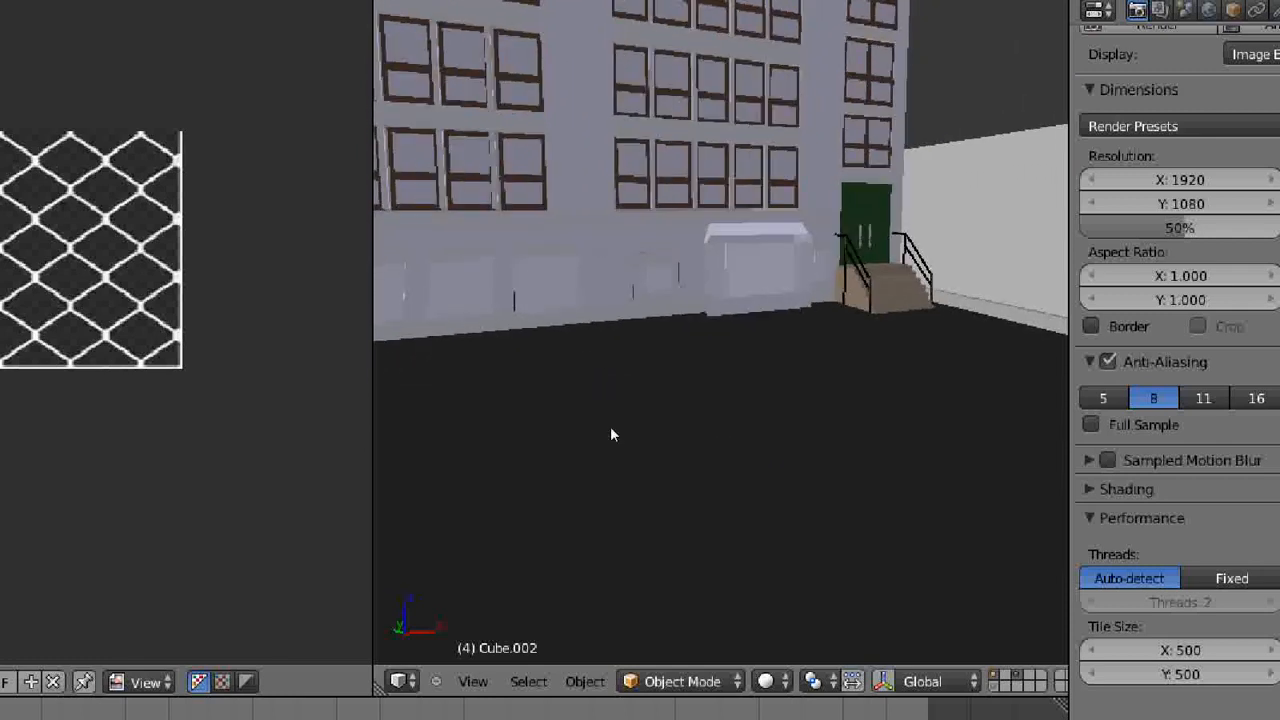
left_click(765, 681)
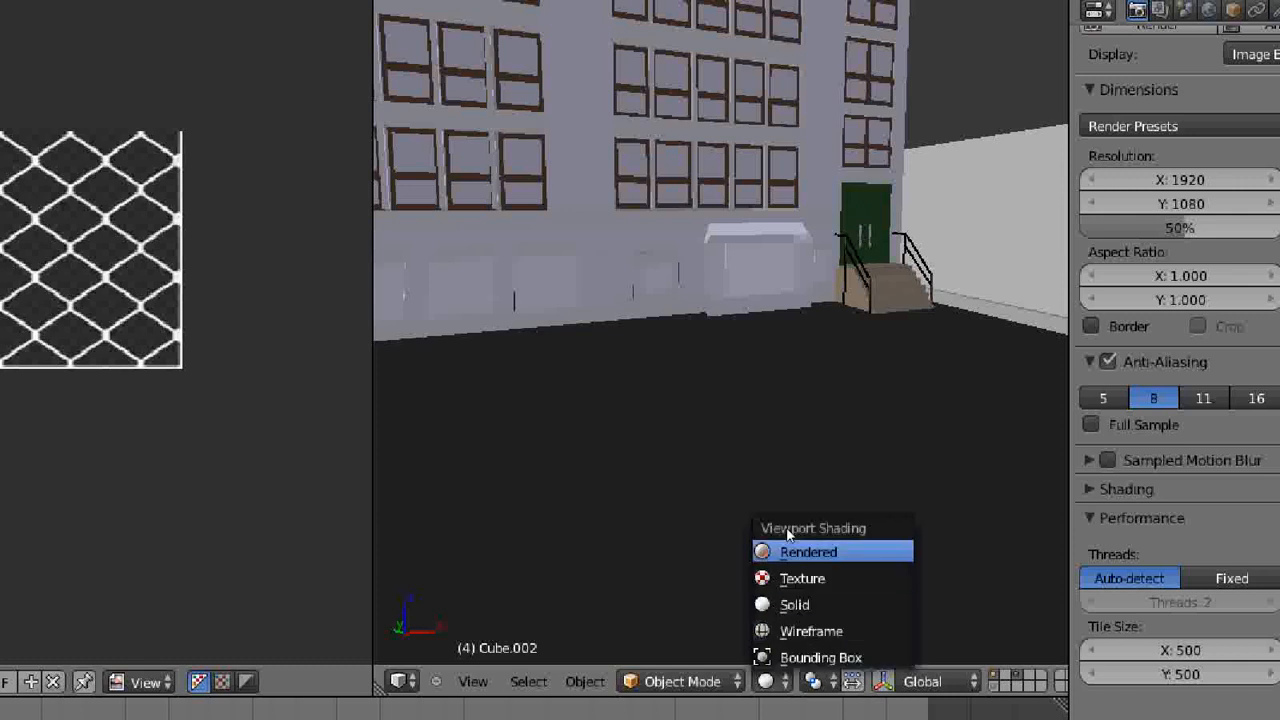
left_click(788, 540)
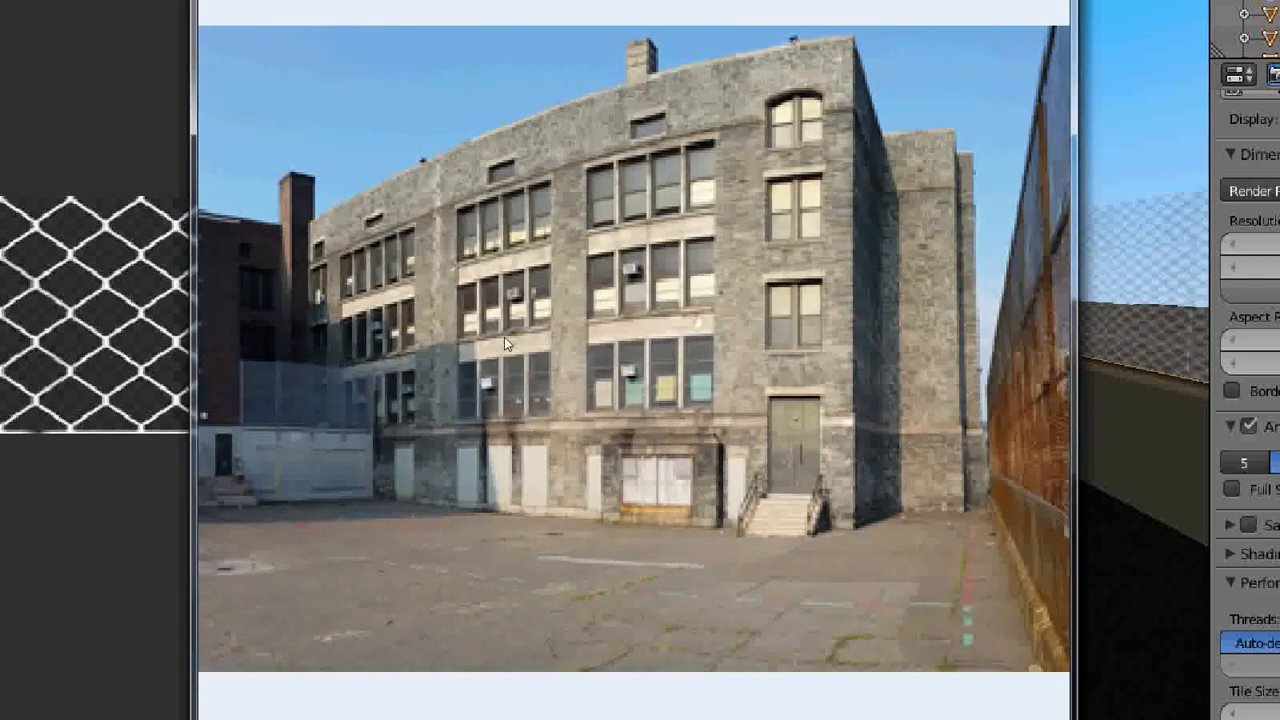
- Examine the panoramic reference photo of the school yard from the long stone wing to the brick corner
left_click_drag(504, 336, 641, 347)
left_click_drag(541, 450, 652, 453)
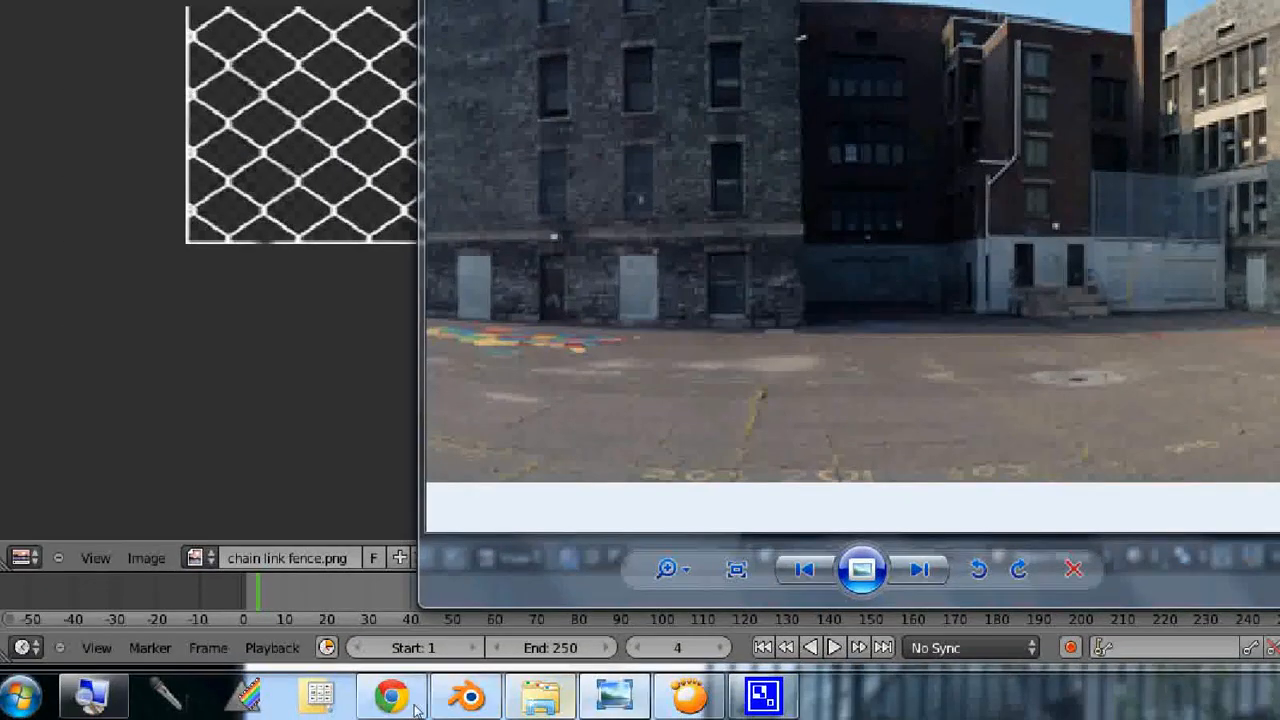
left_click(614, 696)
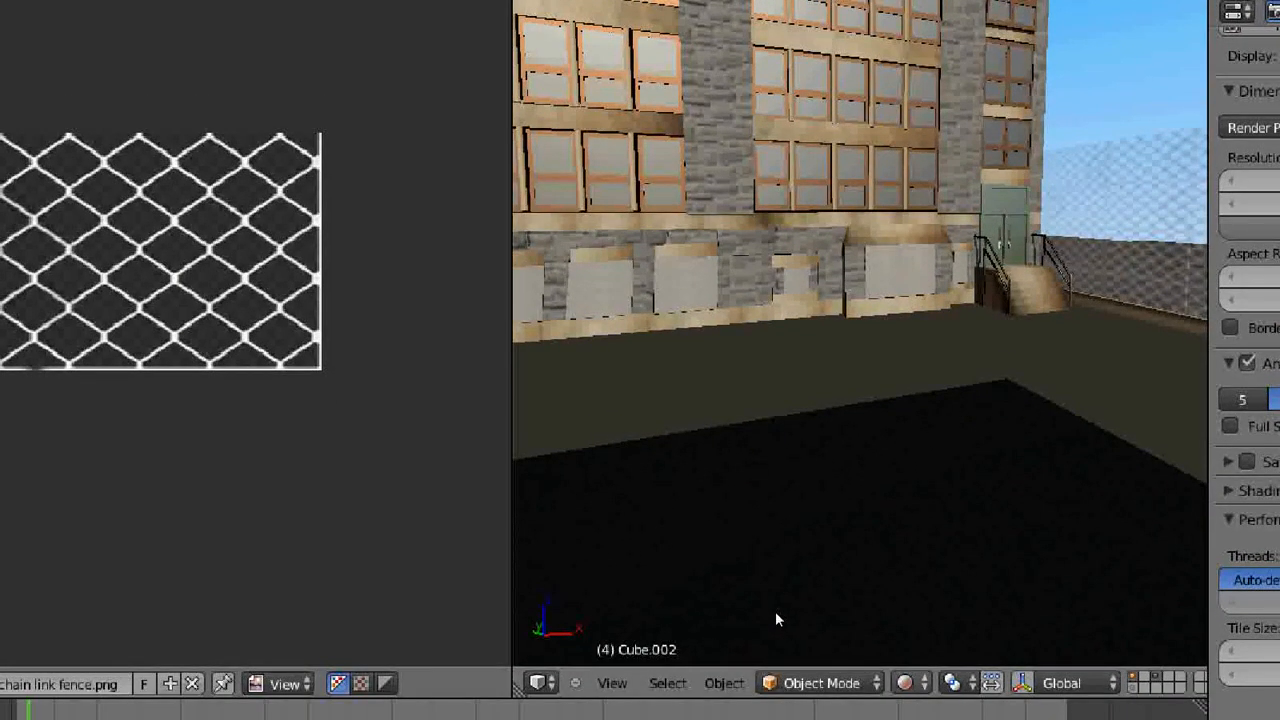
- Return the viewport to Solid shading and turn the view toward the corner building with the chimney
left_click(910, 683)
left_click(938, 605)
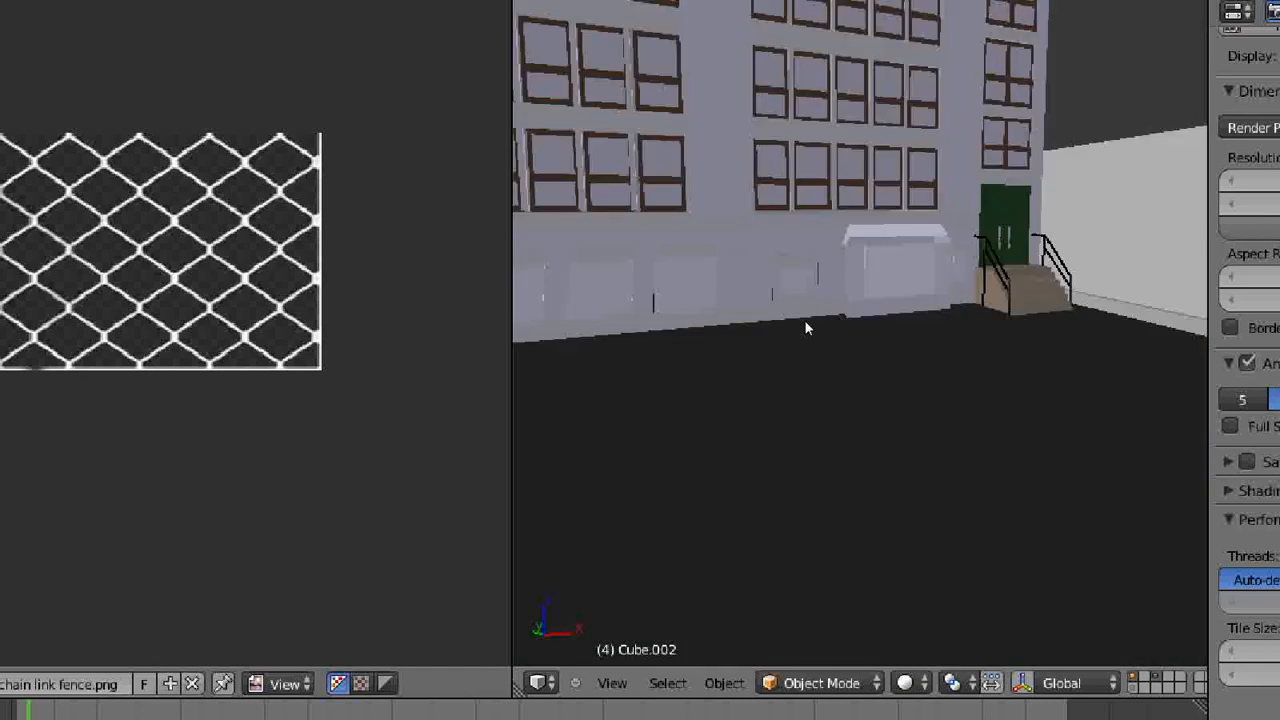
key("KP_6")
key("KP_6")
key("KP_6")
key("KP_6")
scroll(805, 345, "down", 5)
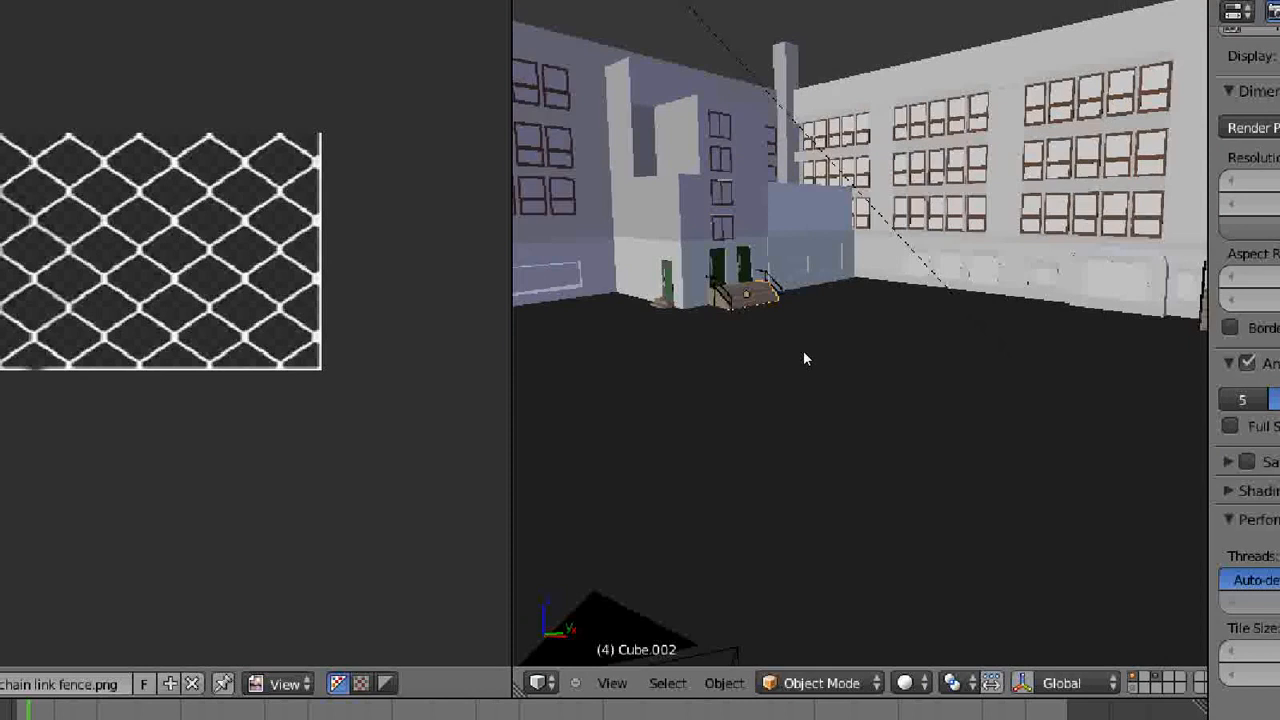
- Preview the courtyard corner and the adjoining long wing with Rendered viewport shading
middle_click_drag(806, 361, 725, 421)
scroll(726, 416, "up", 1)
scroll(718, 398, "up", 3)
scroll(718, 398, "down", 4)
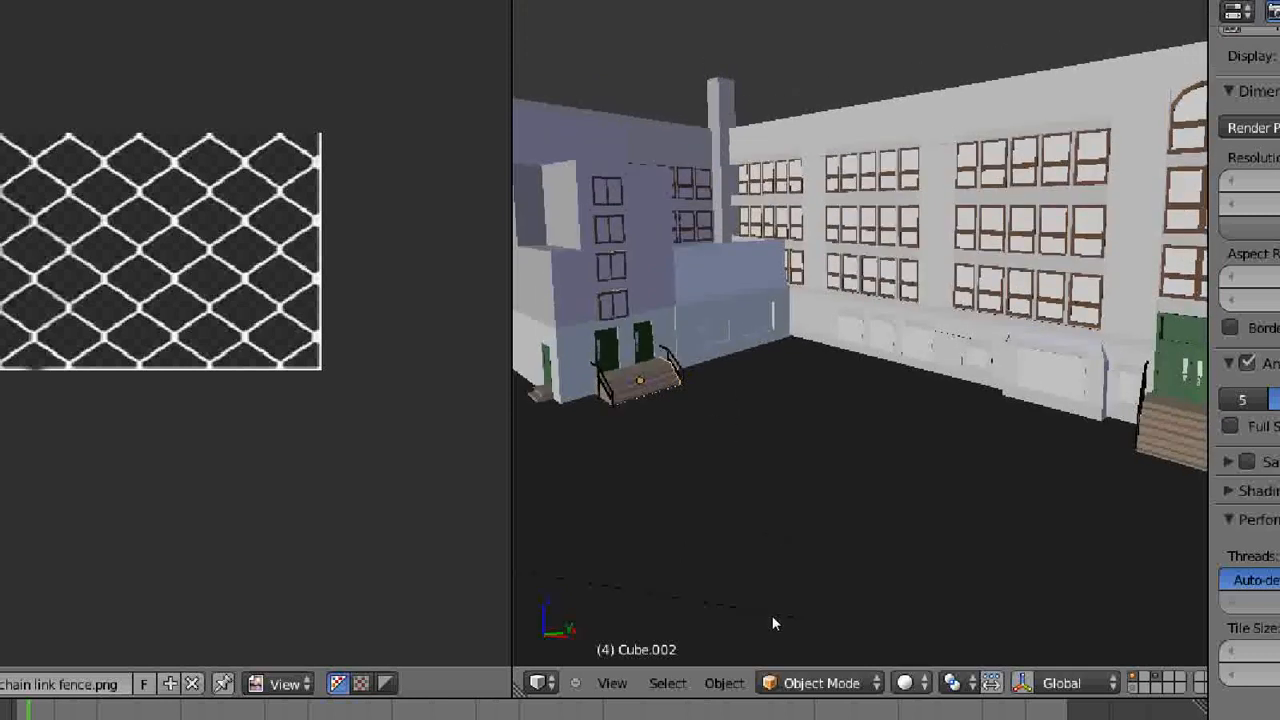
left_click(909, 683)
key("Return")
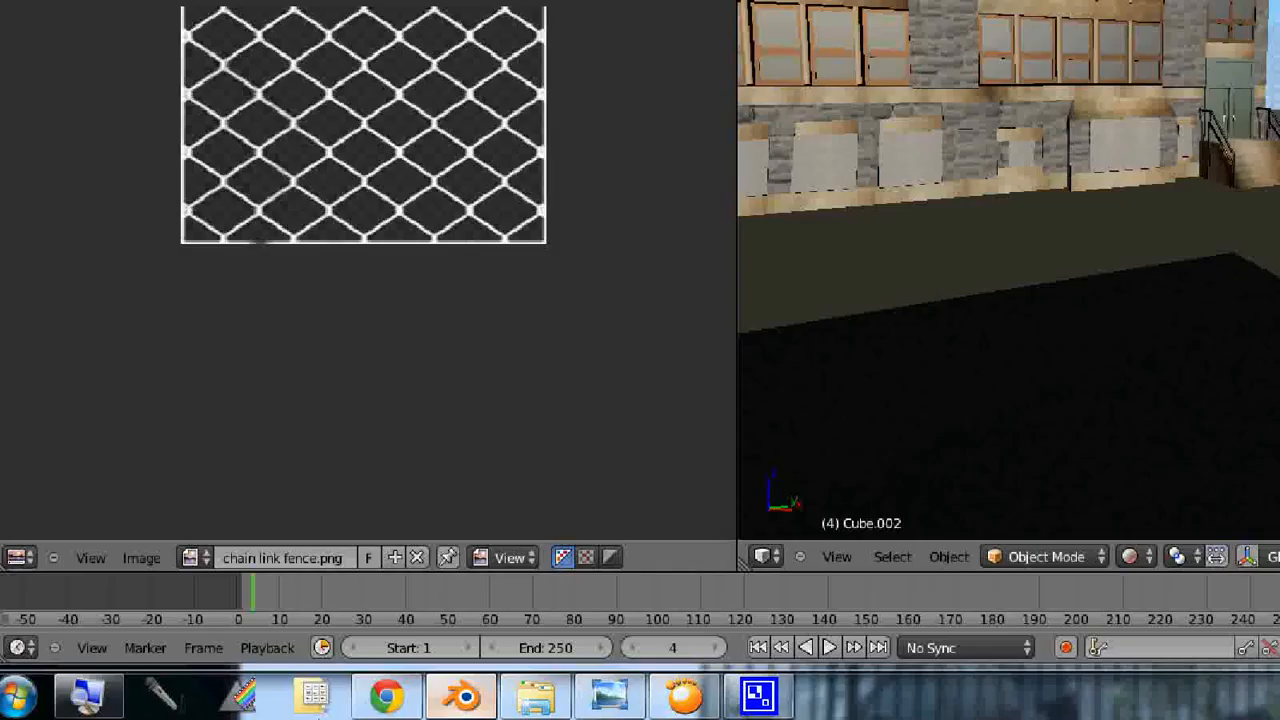
- Compare the rendered courtyard corner with the Southwark Playground reference photo of the brick corner and stone wing
left_click(610, 702)
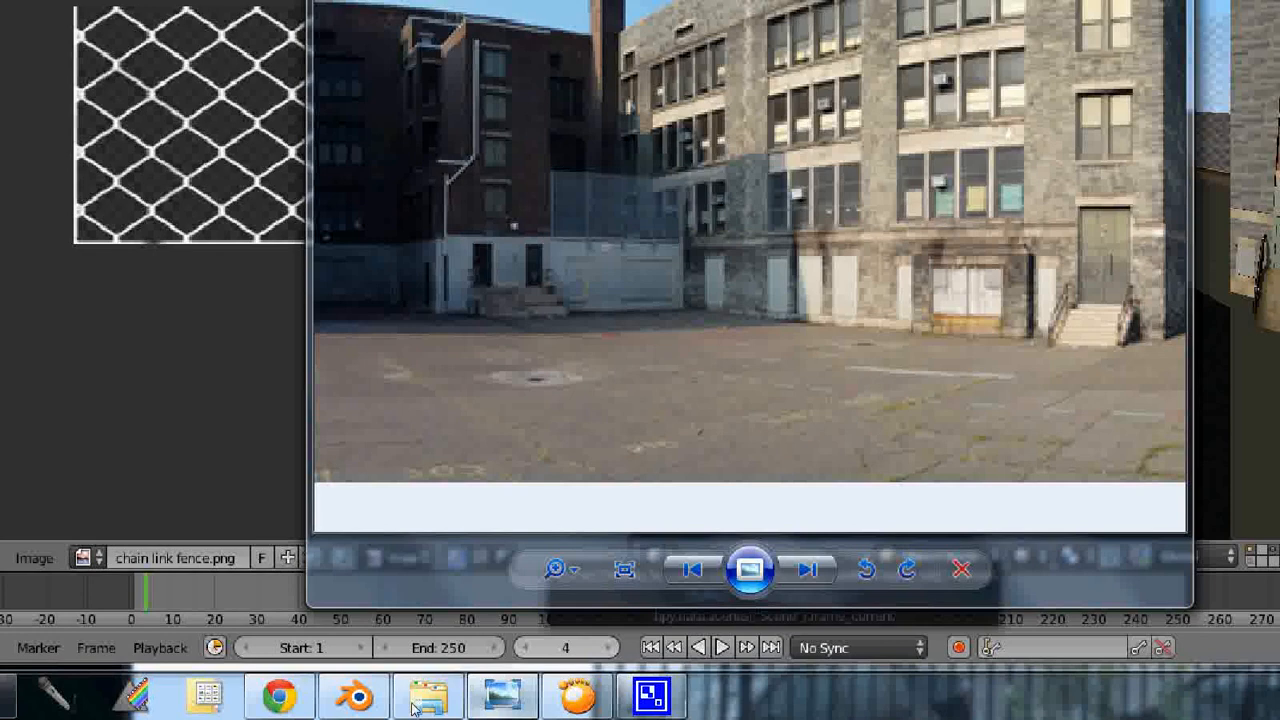
left_click(502, 695)
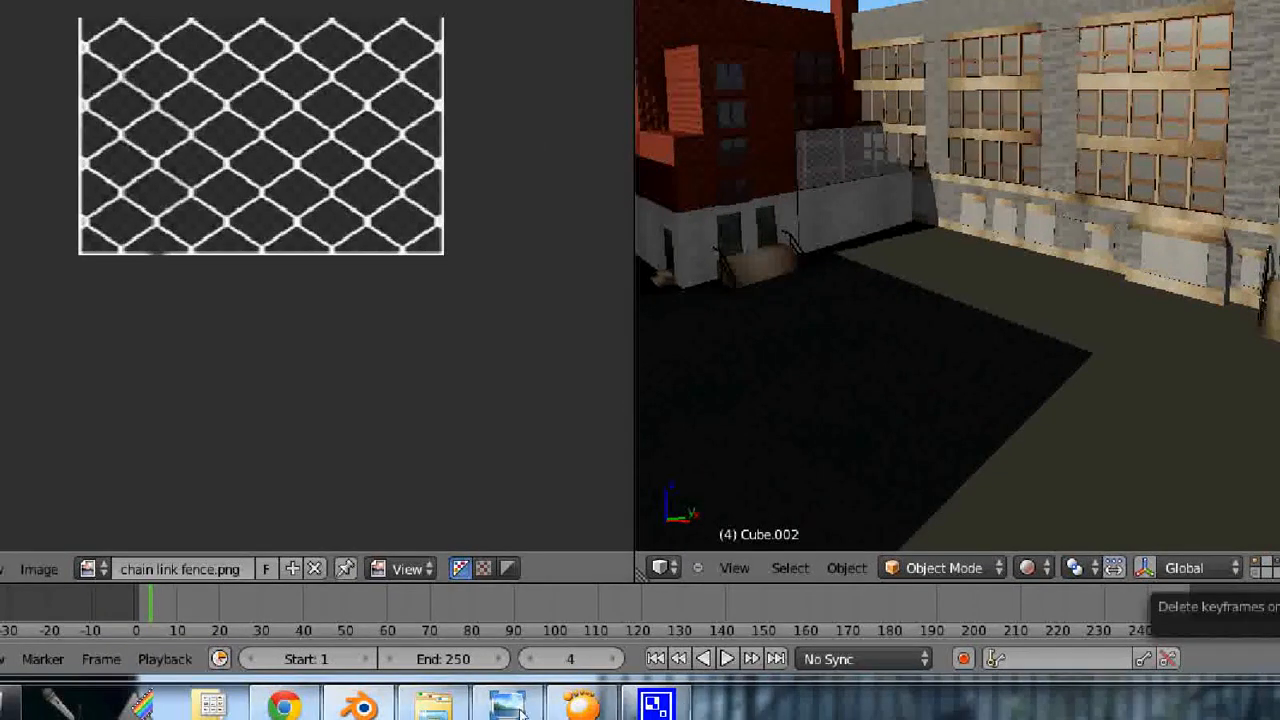
left_click(505, 705)
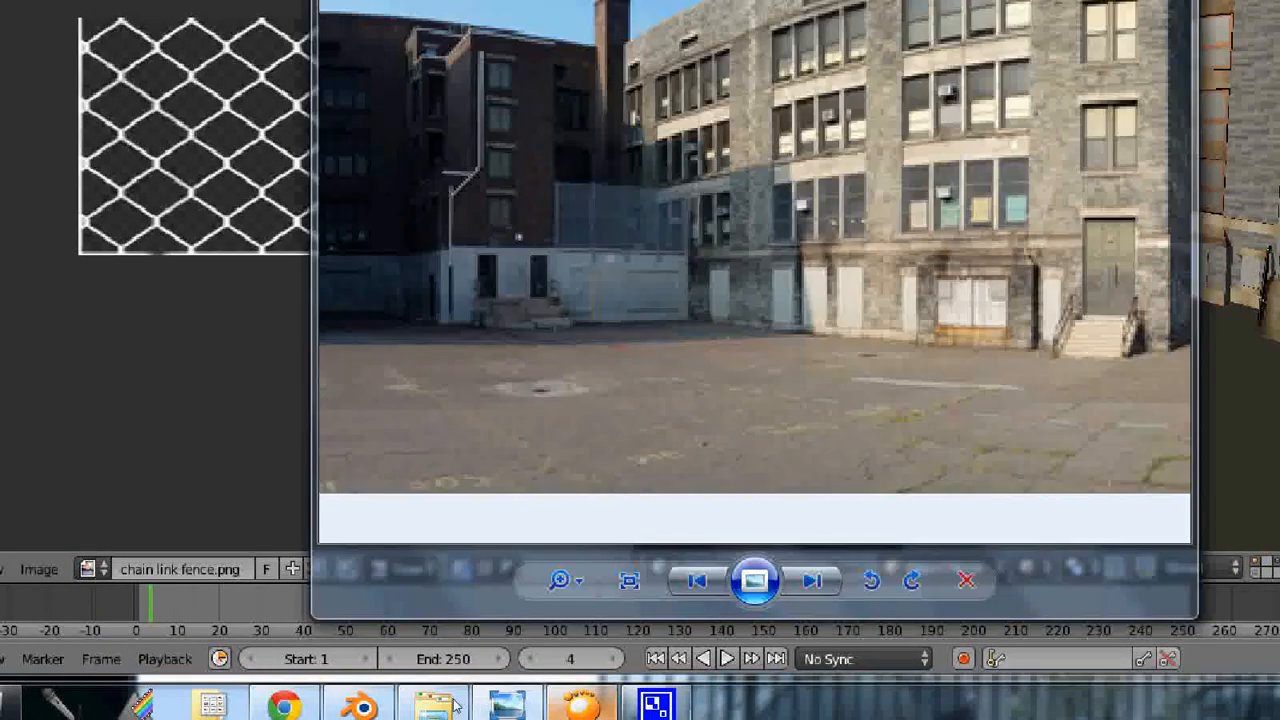
left_click(505, 705)
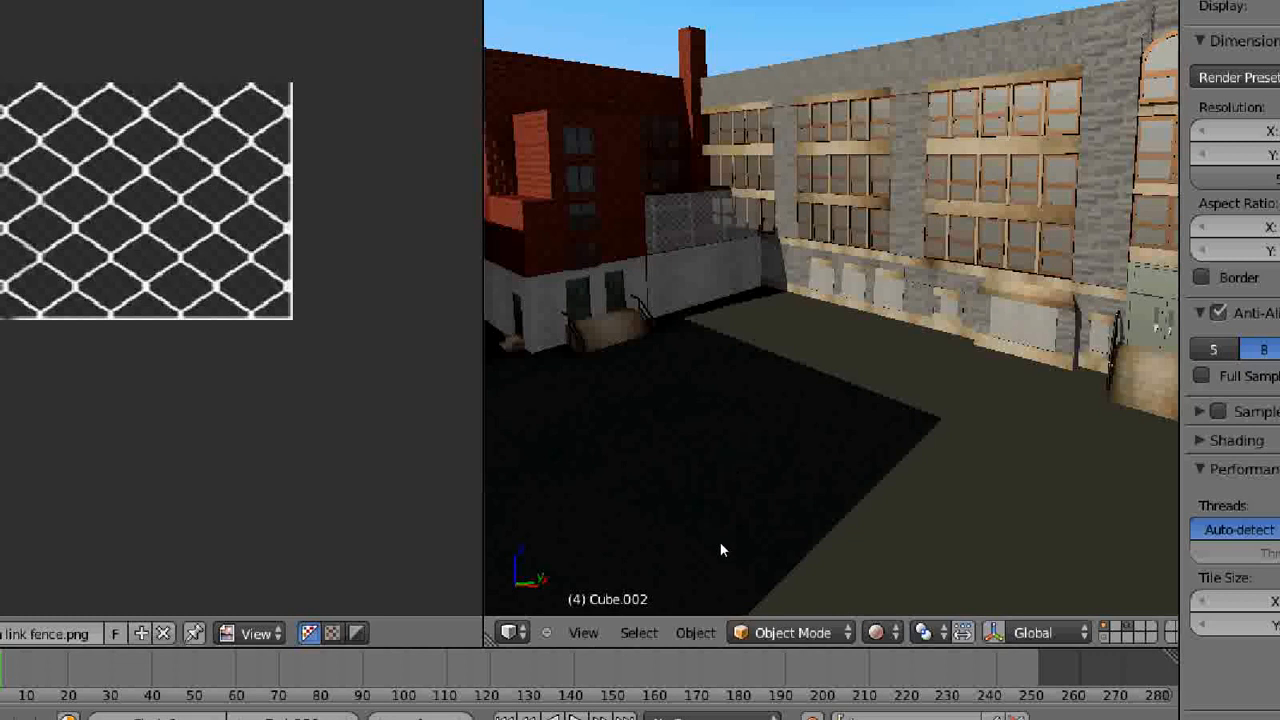
- Return the viewport to Solid shading and face the blank front wall with the projecting middle section and entrance steps
left_click(880, 632)
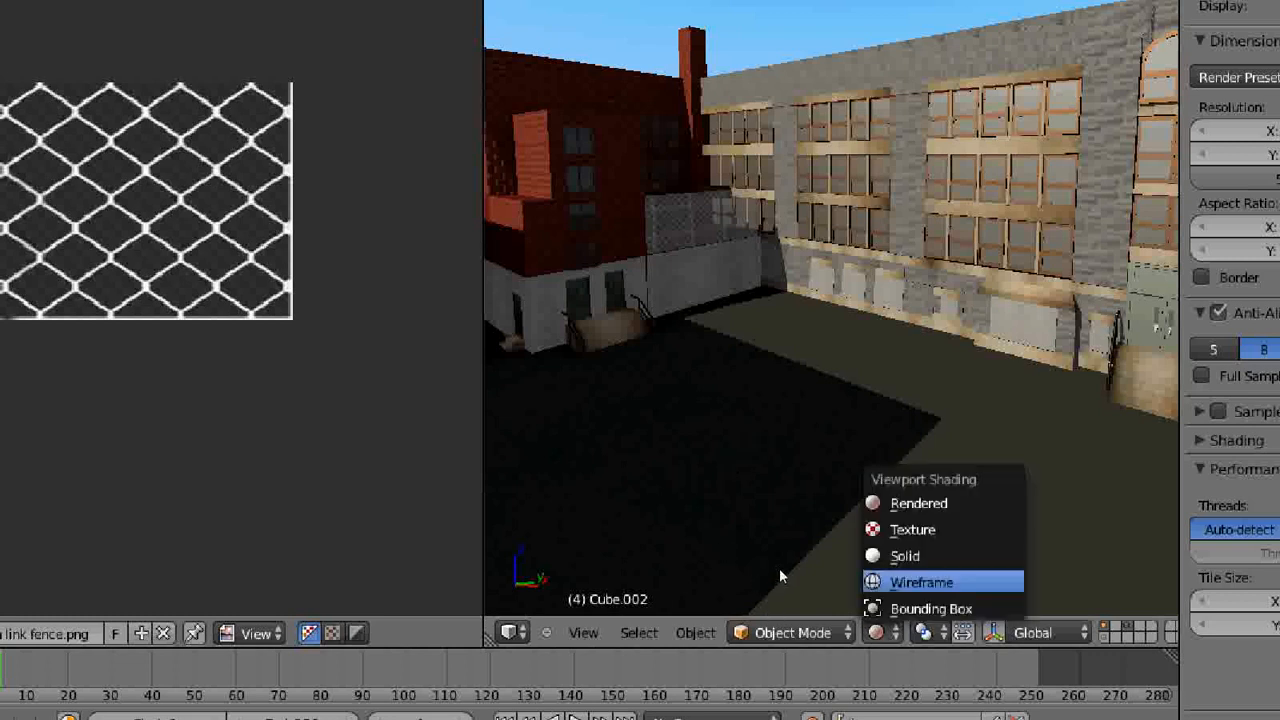
left_click(905, 556)
mouse_move(642, 420)
middle_mouse_down()
mouse_move(708, 401)
mouse_move(766, 427)
mouse_move(731, 437)
mouse_move(742, 438)
middle_mouse_up()
scroll(690, 434, "down", 4)
scroll(690, 434, "down", 3)
scroll(742, 439, "down", 4)
scroll(743, 437, "up", 2)
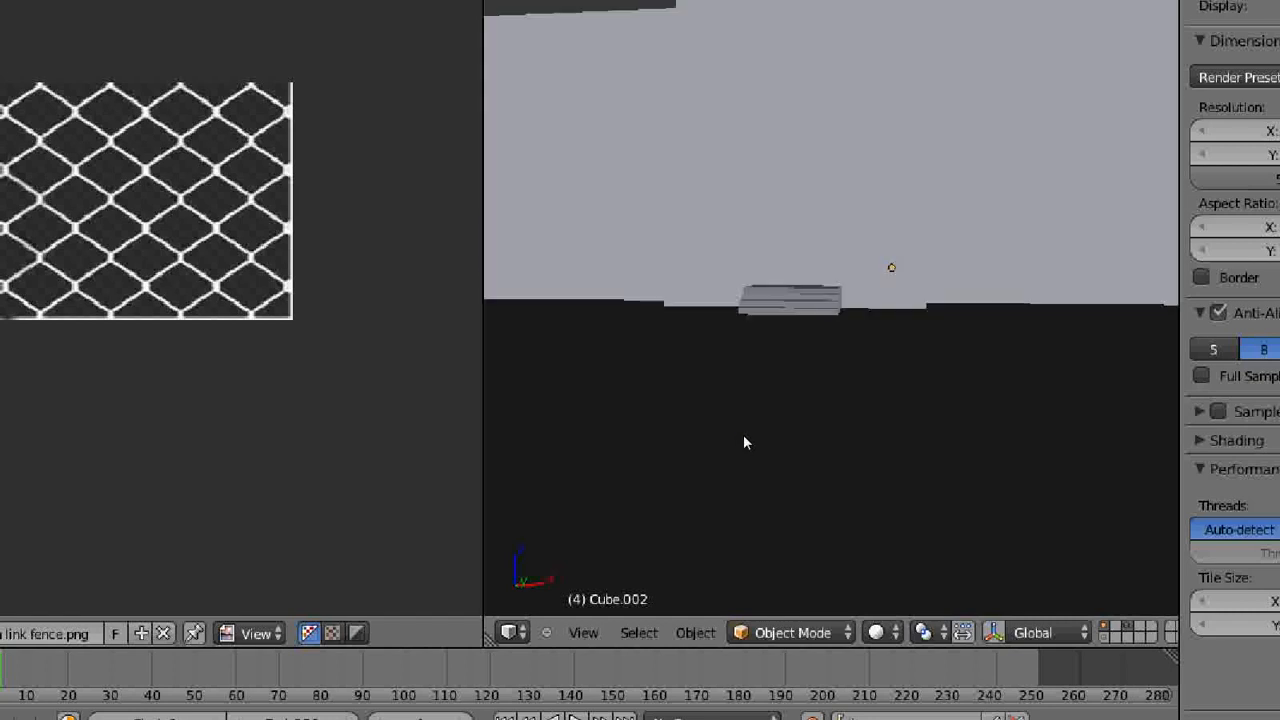
middle_click_drag(811, 410, 789, 446)
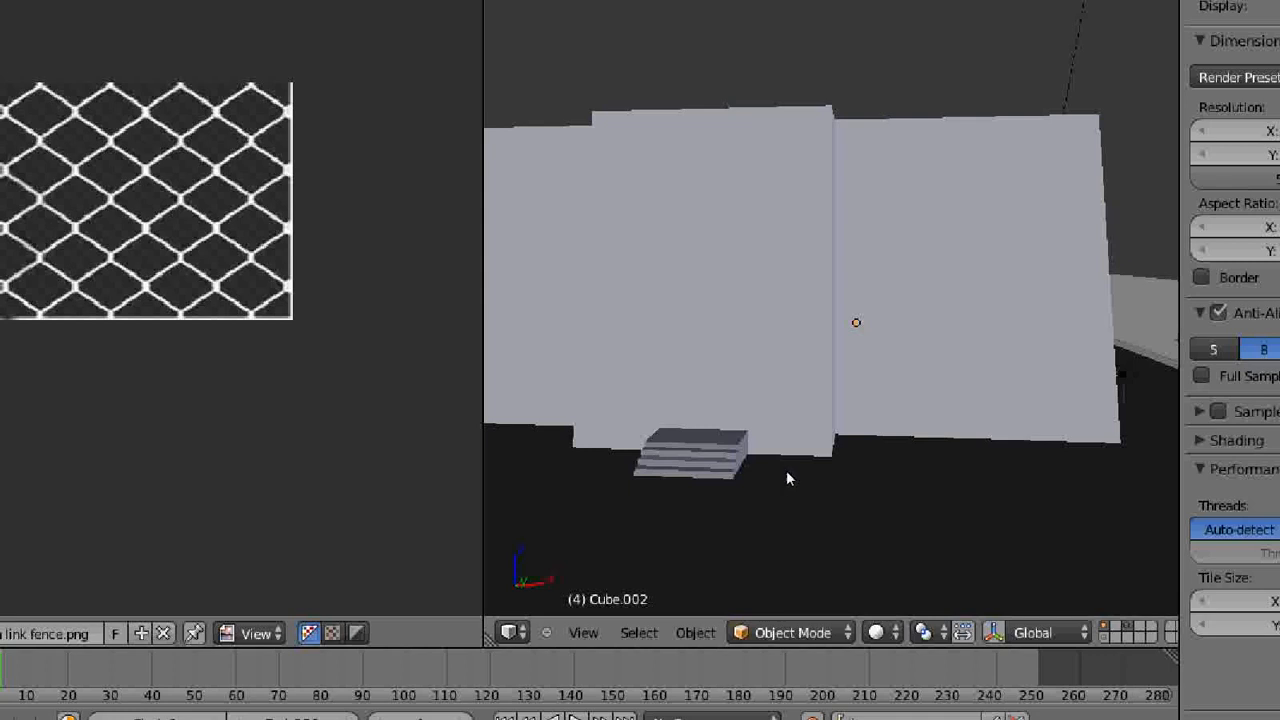
middle_click_drag(789, 474, 773, 474)
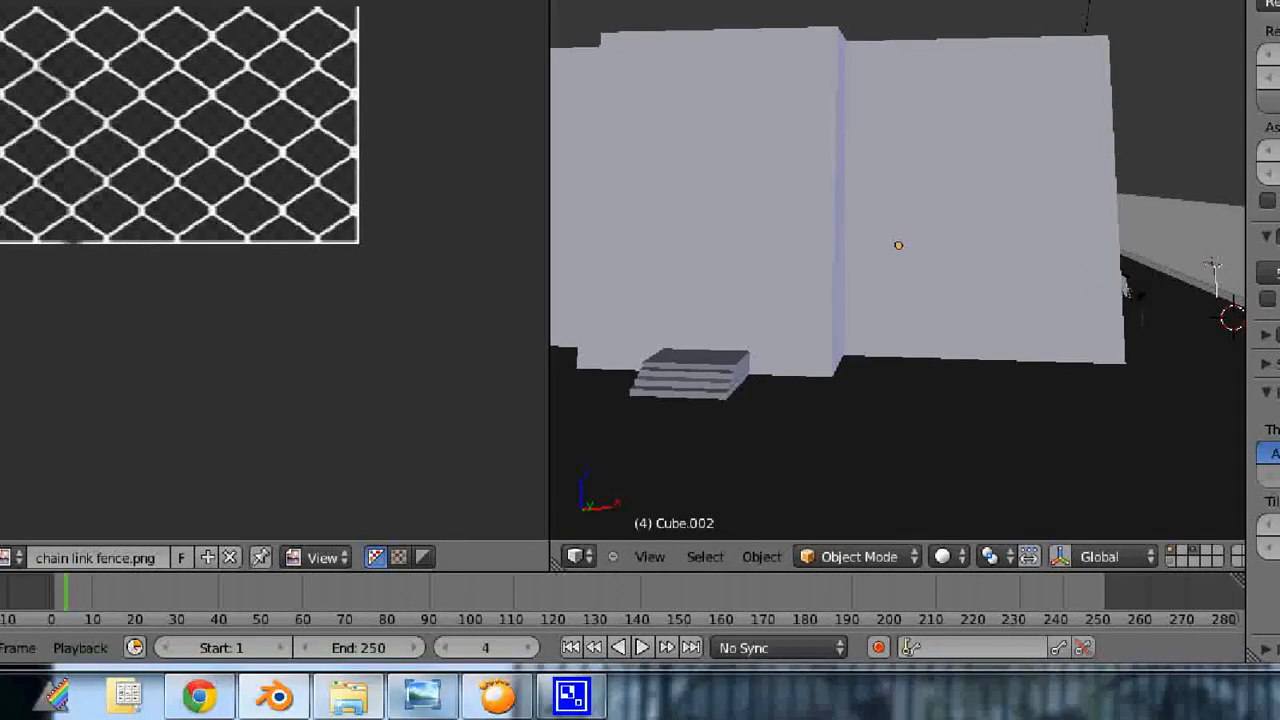
- Examine the Southwark Playground photo and the Street View image of the school's front, then return to the Blender model
mouse_move(418, 708)
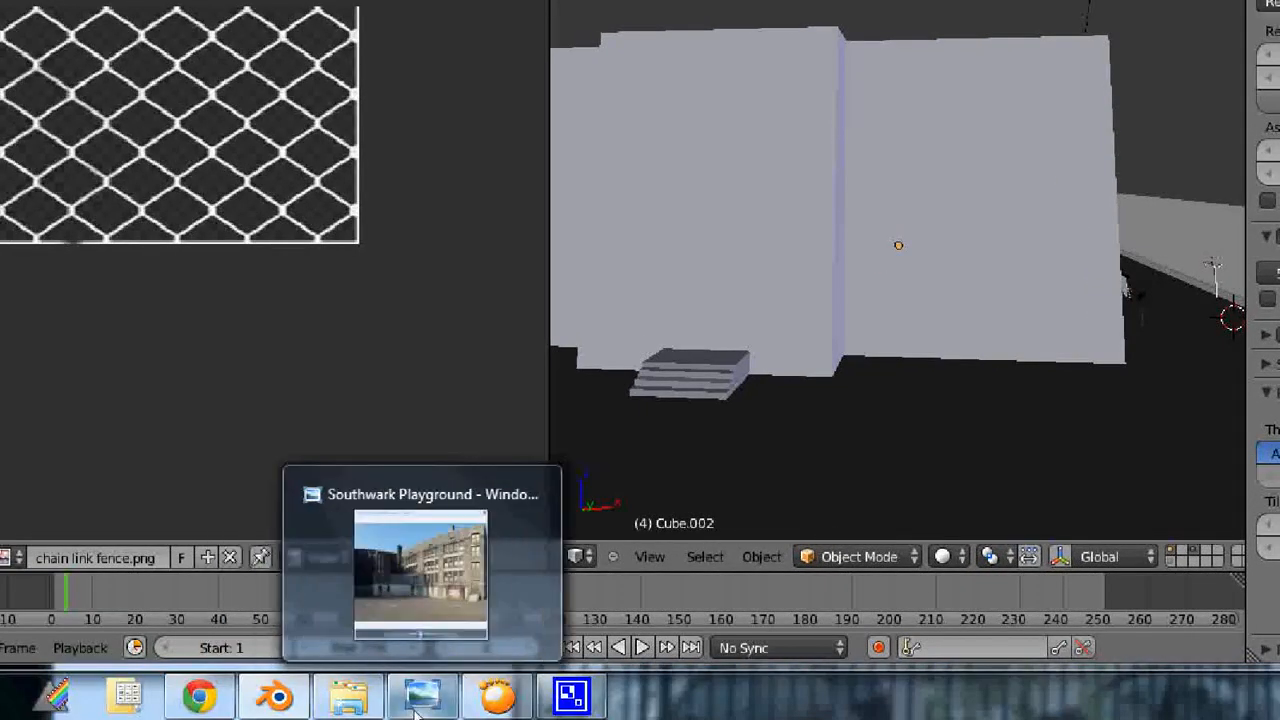
left_click(418, 700)
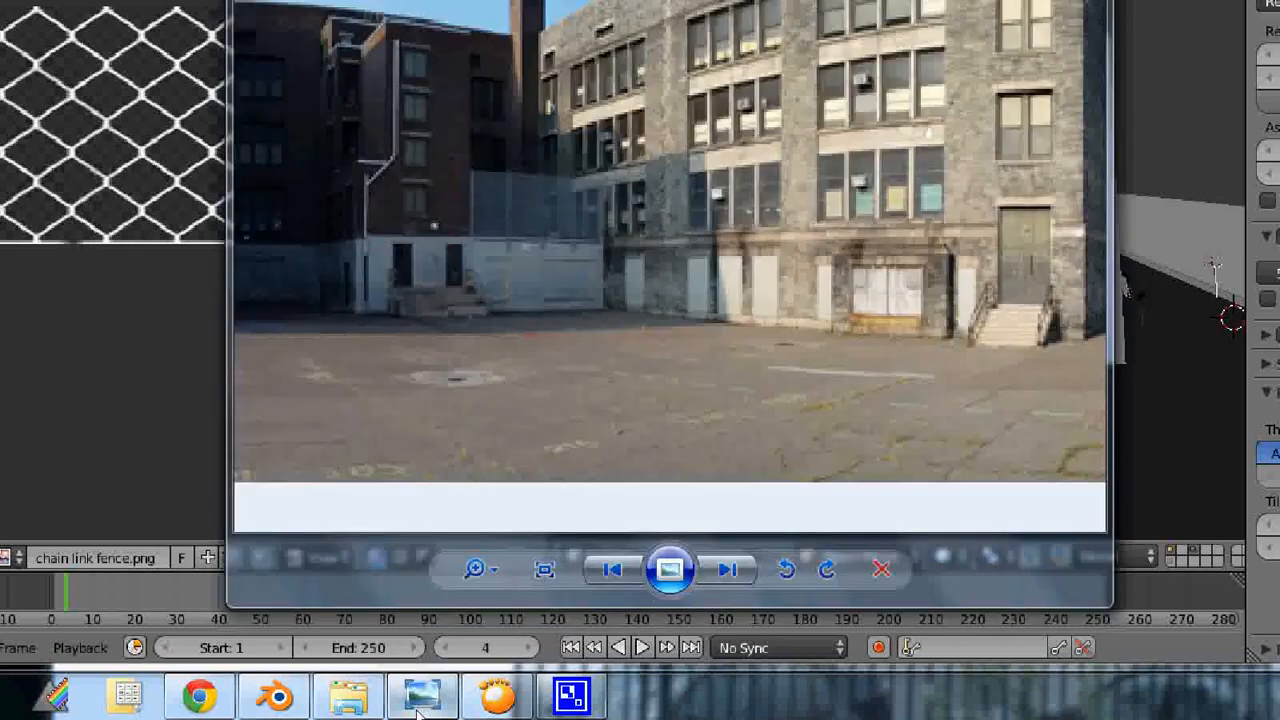
left_click(418, 706)
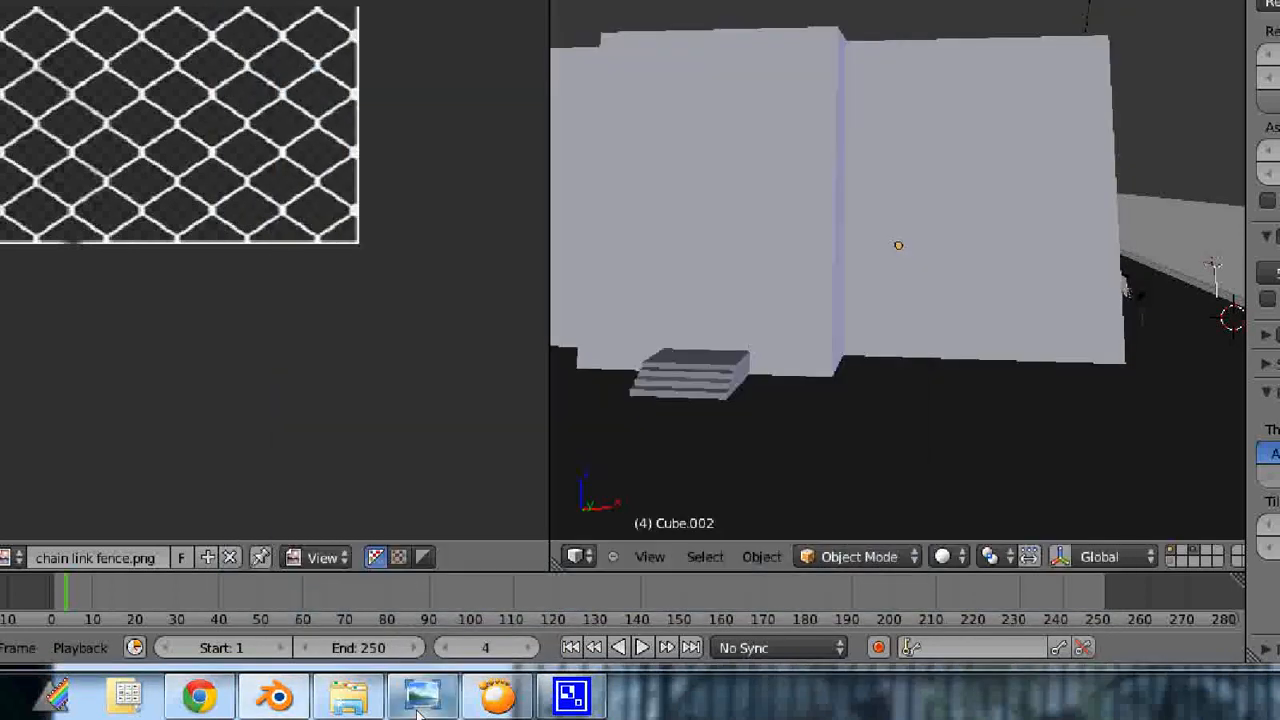
left_click(418, 706)
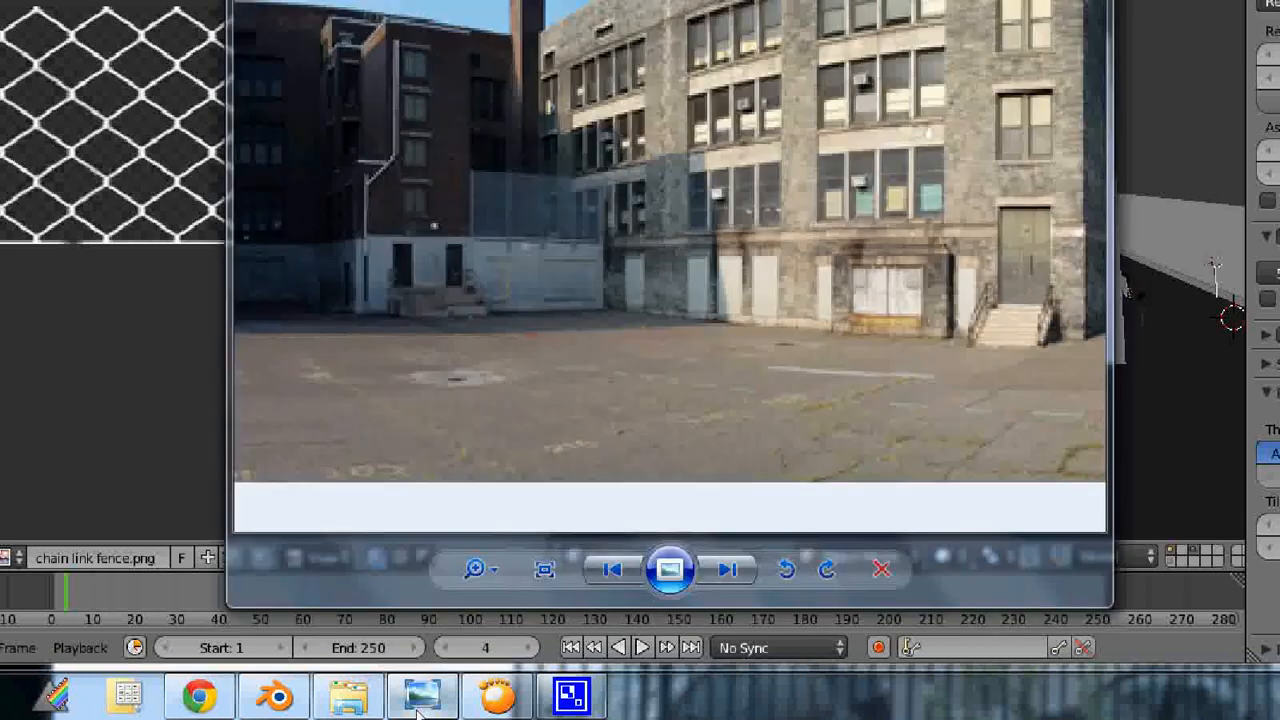
left_click(418, 706)
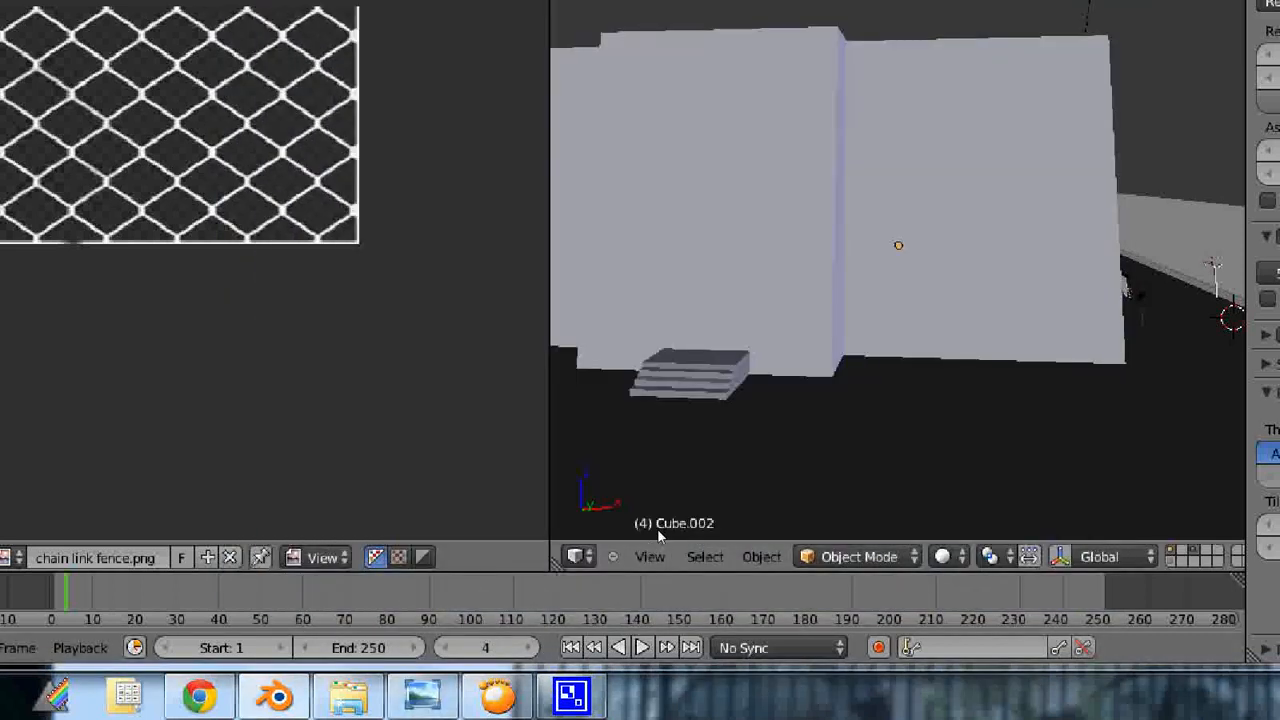
left_click(430, 704)
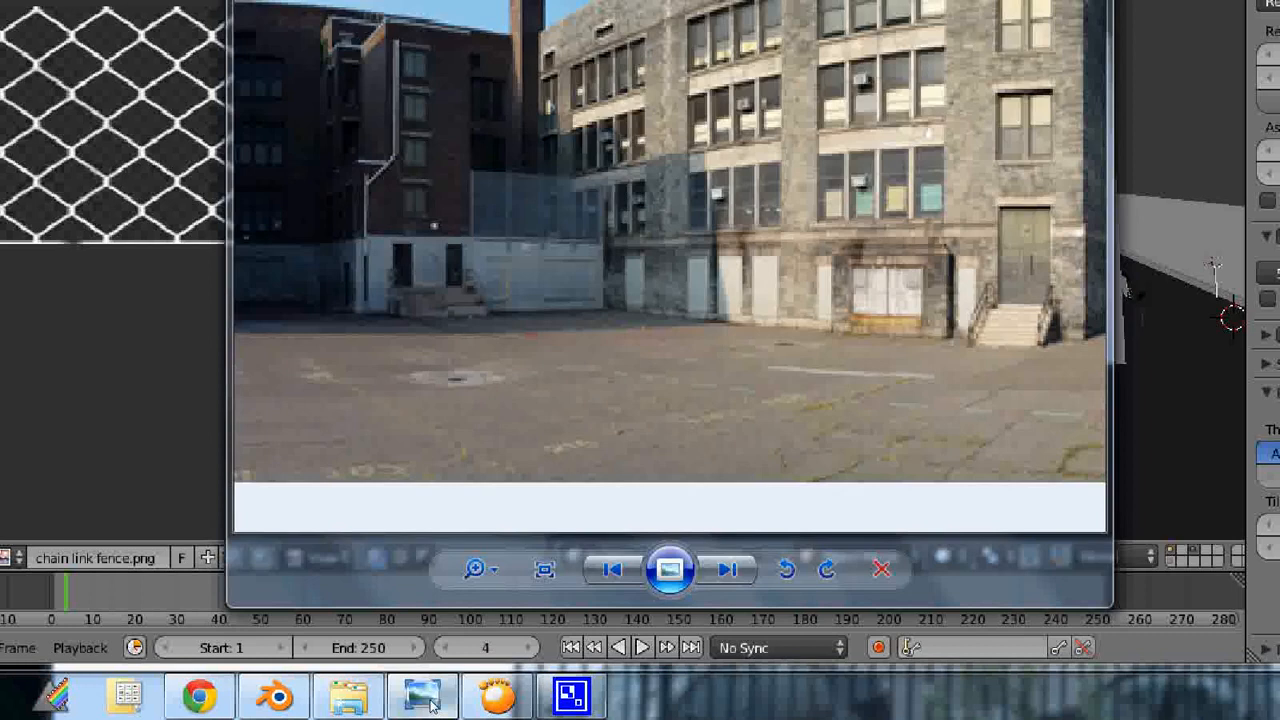
left_click(430, 704)
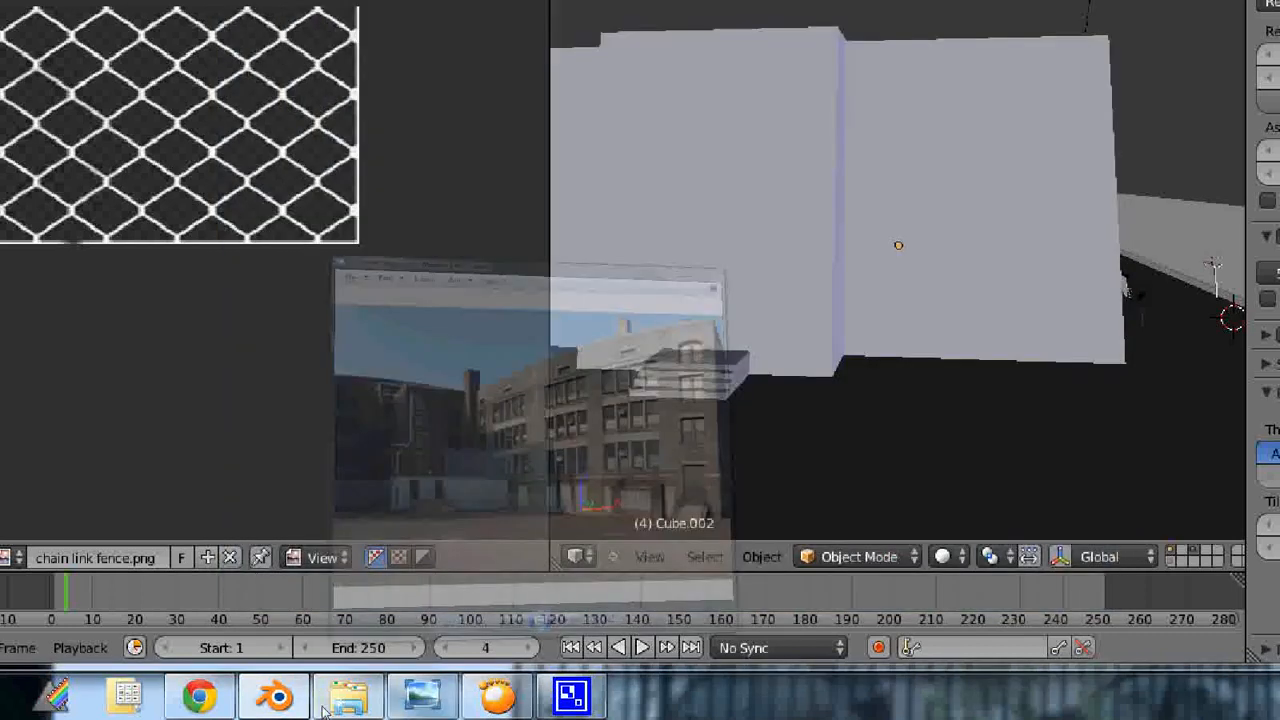
left_click(199, 697)
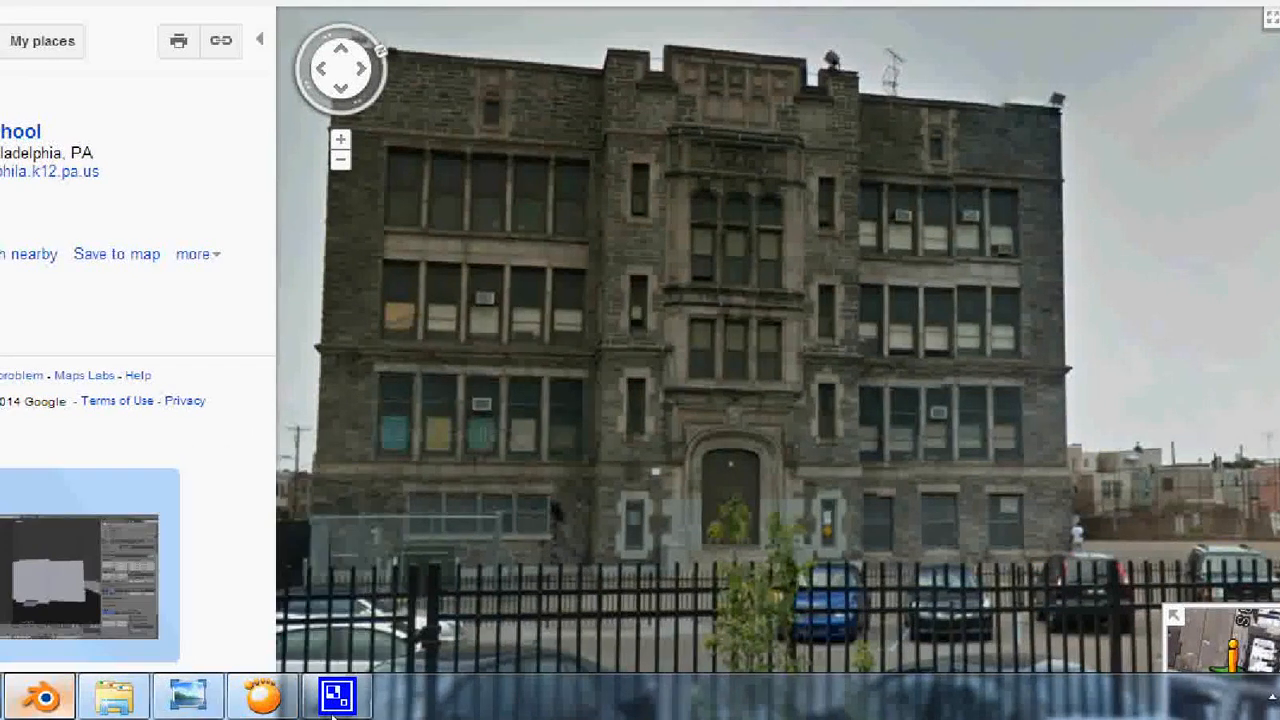
left_click(333, 710)
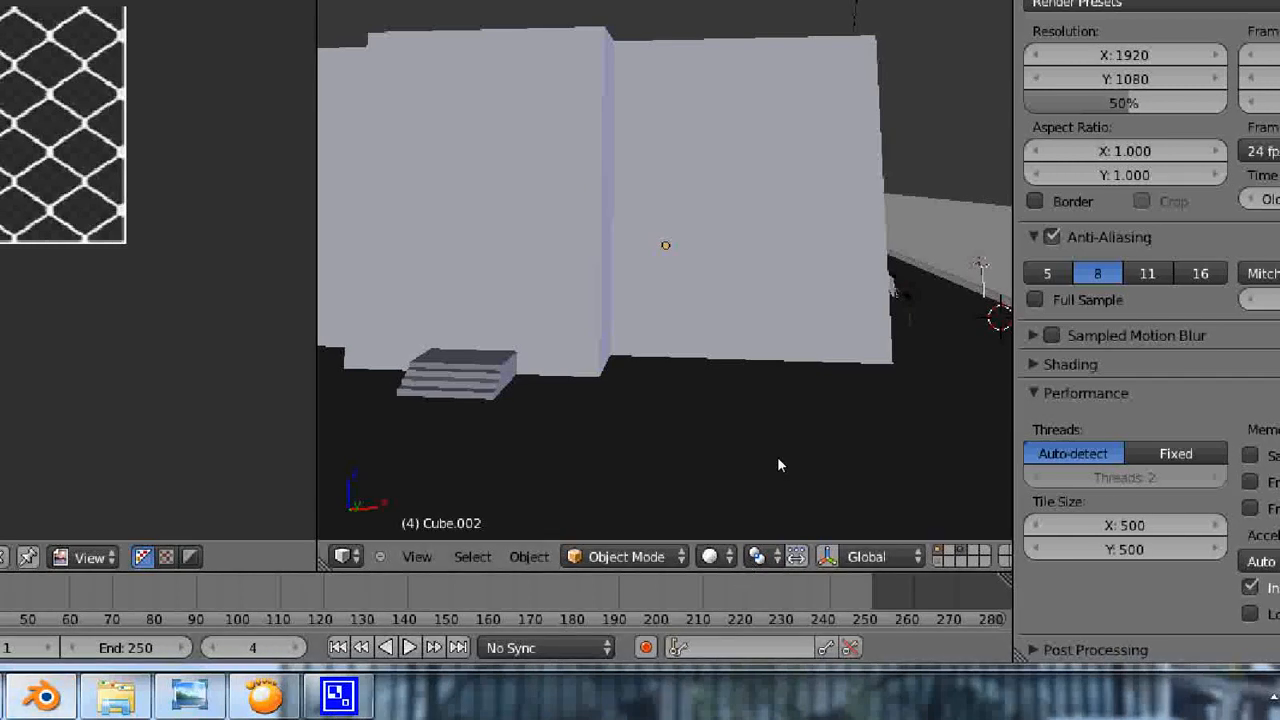
- In Edit Mode, dissolve the triangular face at the front wall's lower corner and the adjoining wall face into one face
right_click(877, 481)
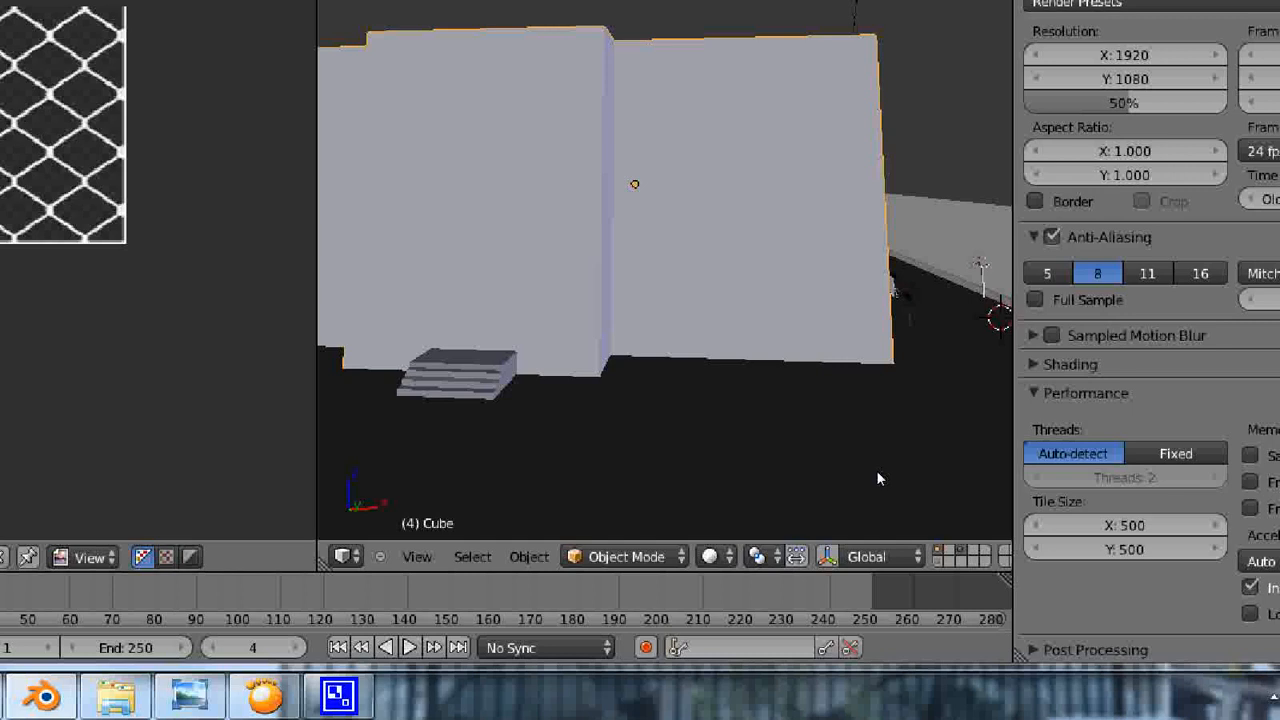
key("Tab")
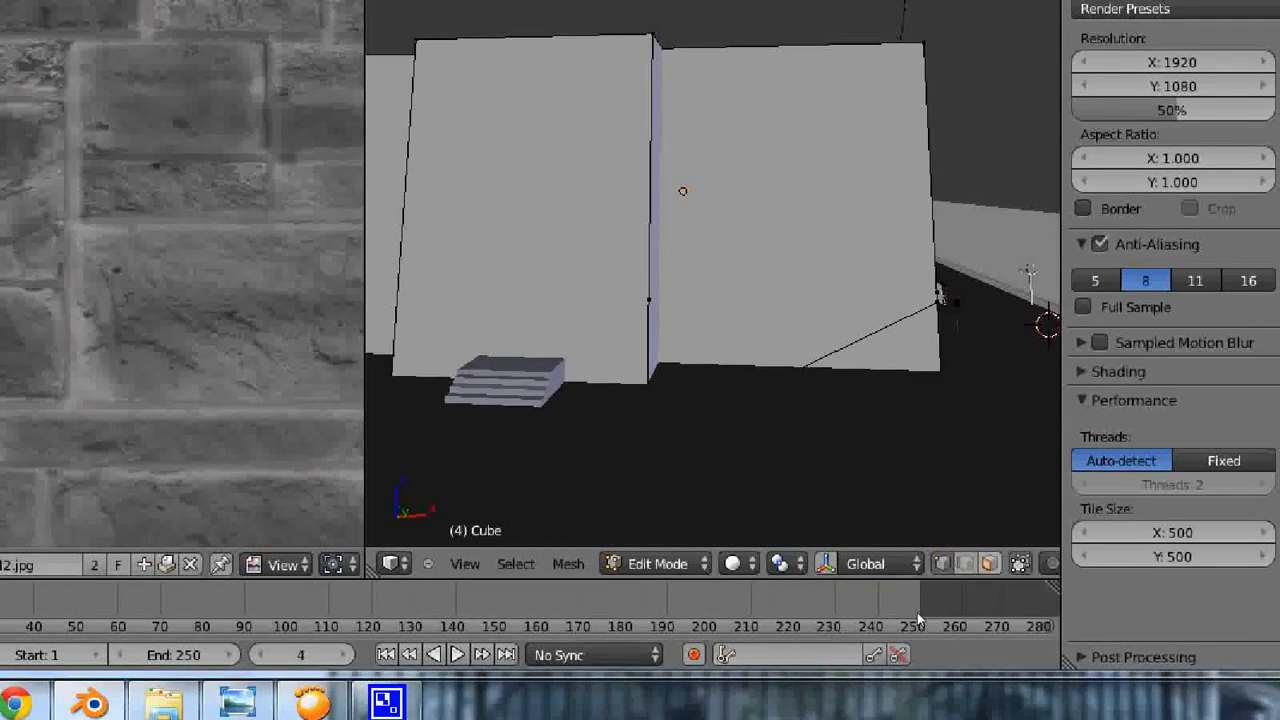
key("3")
right_click(852, 473)
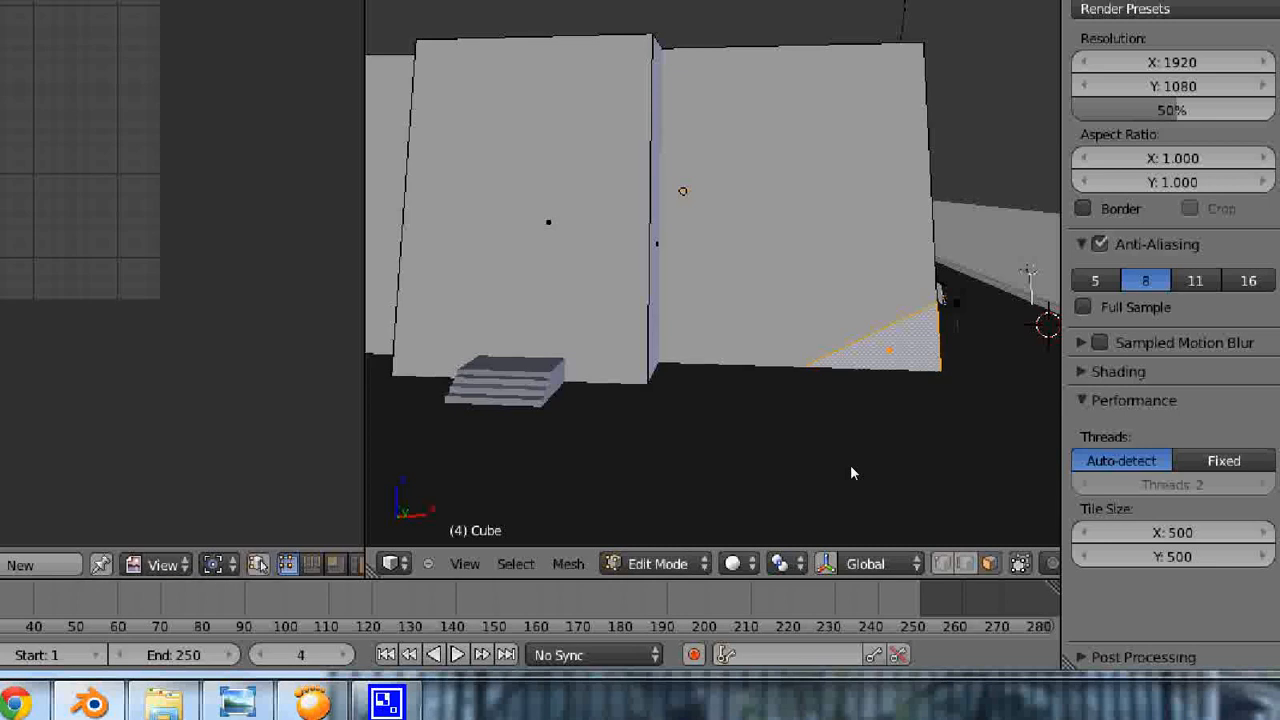
right_click(829, 418, "shift")
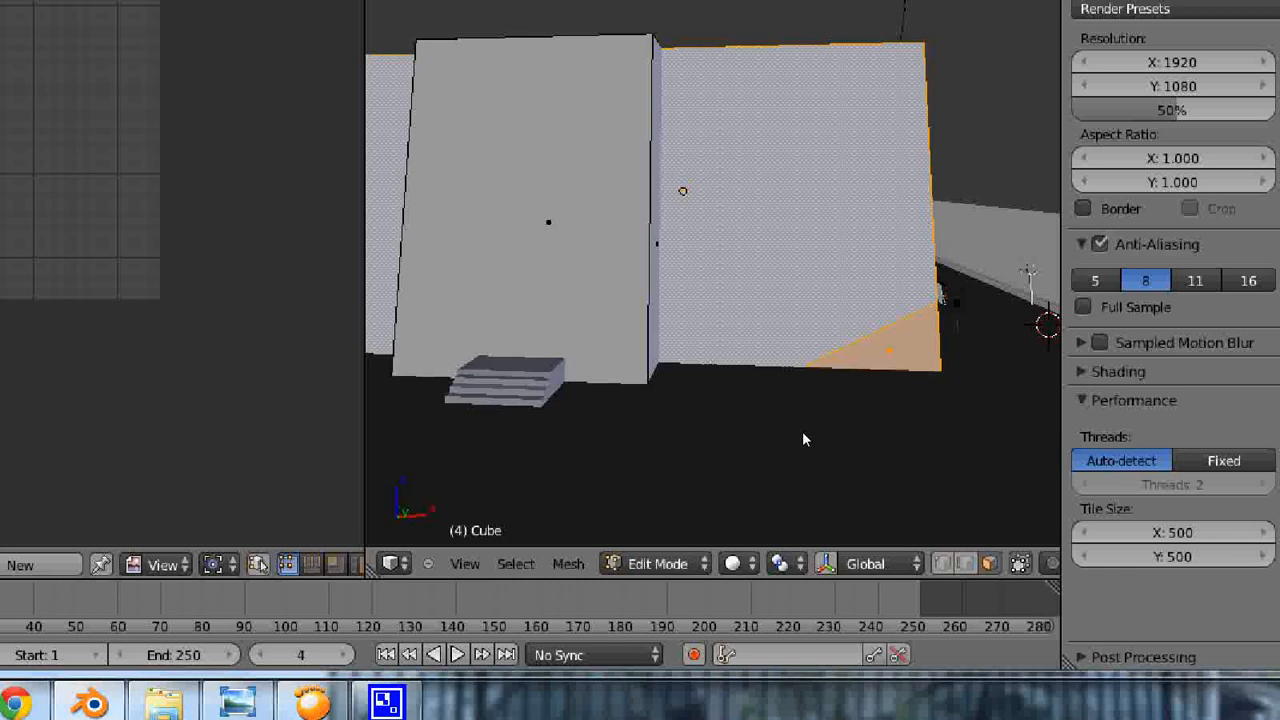
key("x")
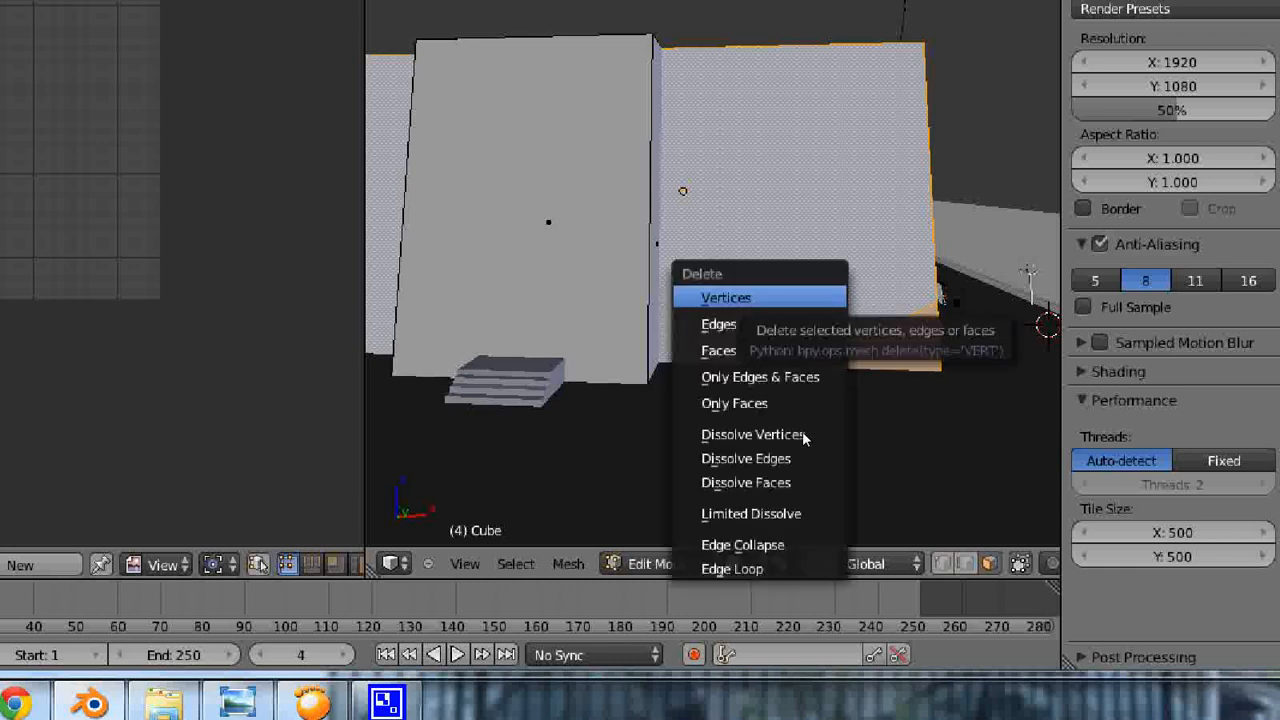
key("Down")
key("Down")
key("Down")
key("Down")
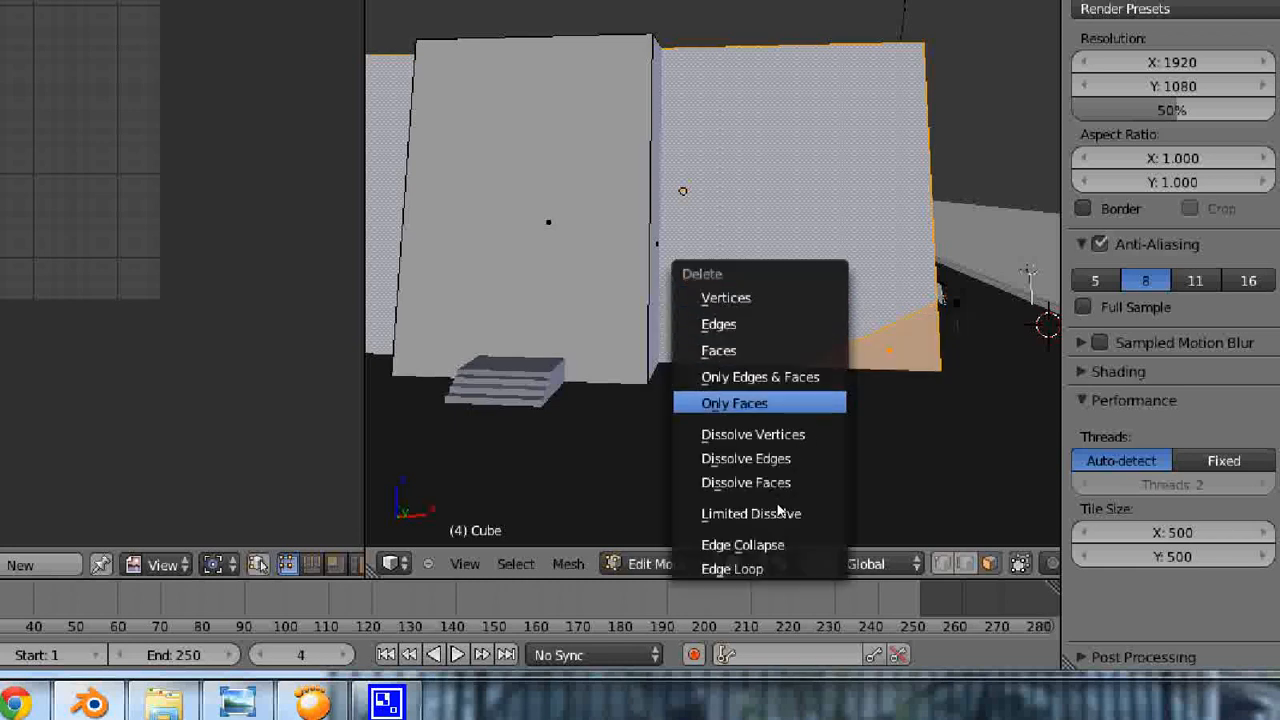
key("Down")
key("Down")
key("Down")
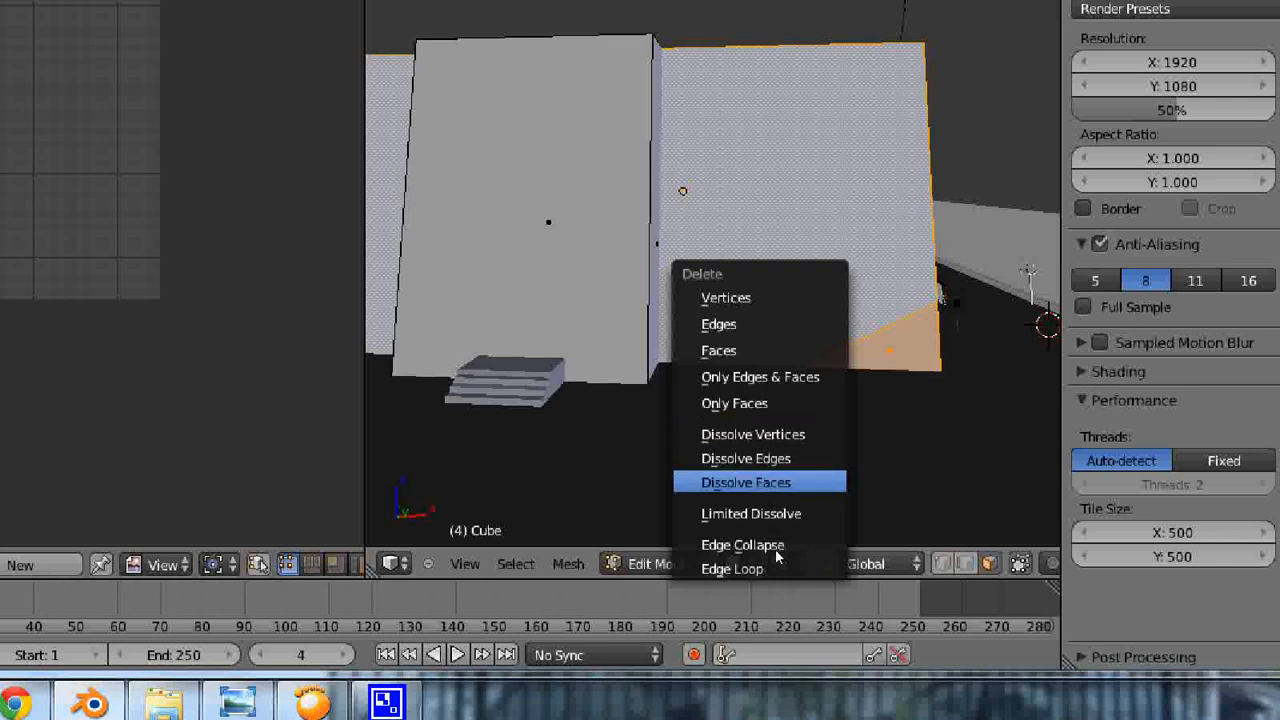
key("Up")
key("Up")
key("Down")
key("Down")
key("Return")
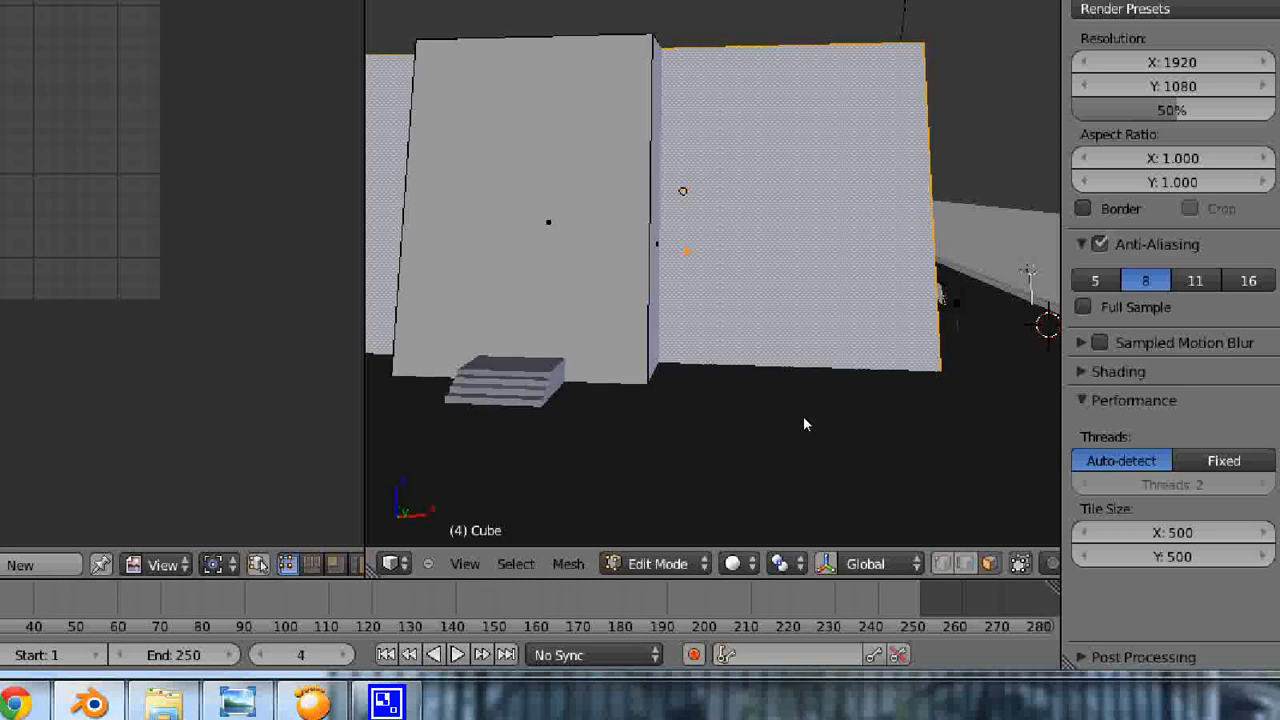
- Check the school's front facade and its window layout in the Google Maps Street View image
scroll(789, 363, "up", 5)
scroll(789, 357, "down", 5)
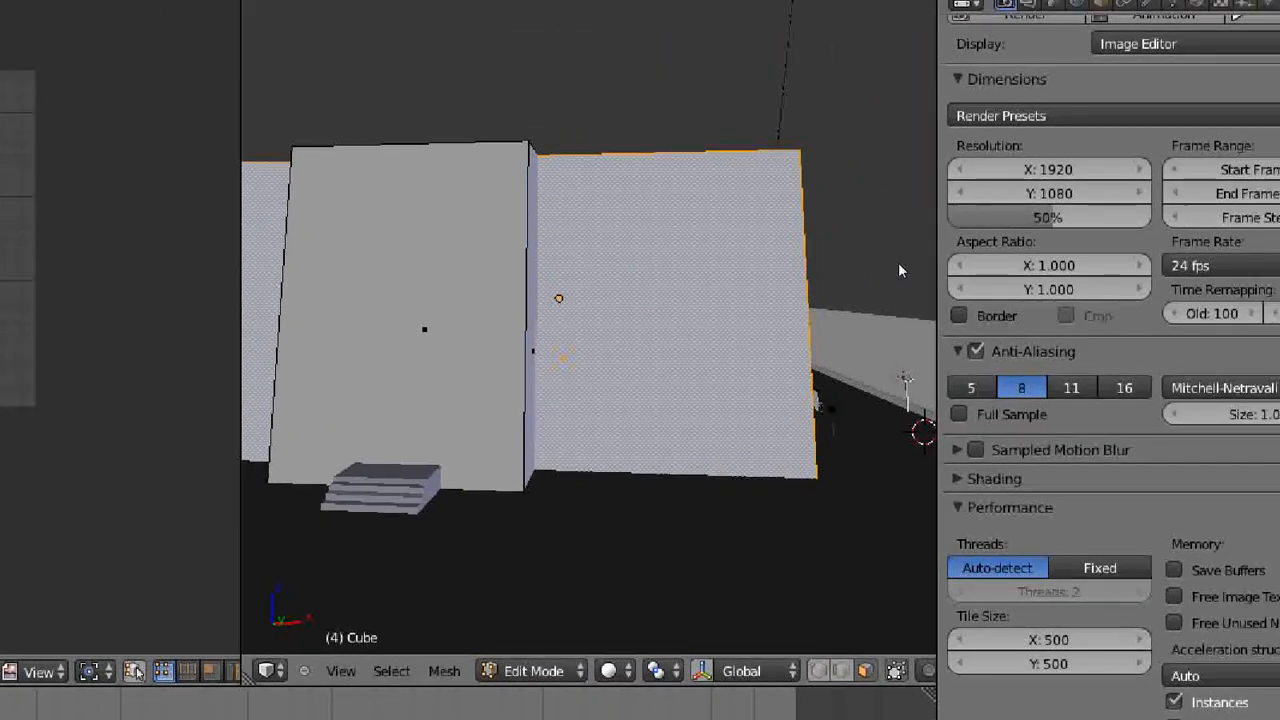
middle_click_drag(874, 268, 849, 292)
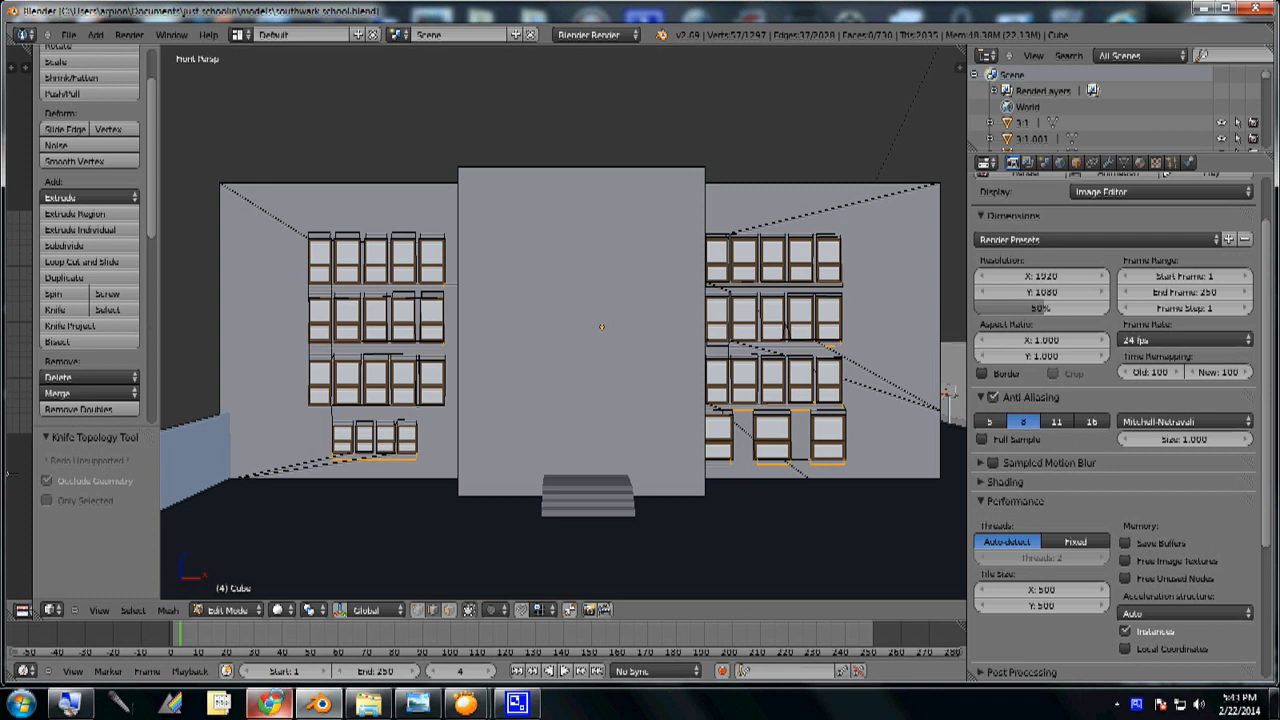
left_click(268, 704)
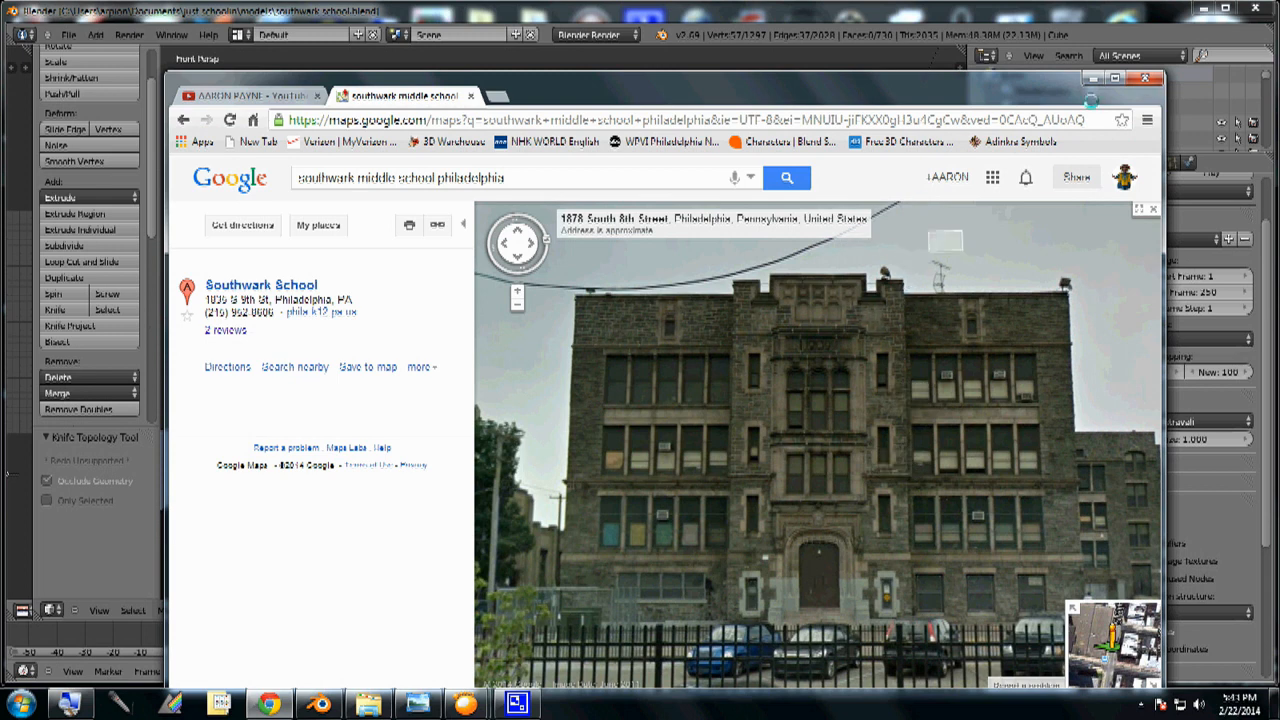
left_click(1092, 79)
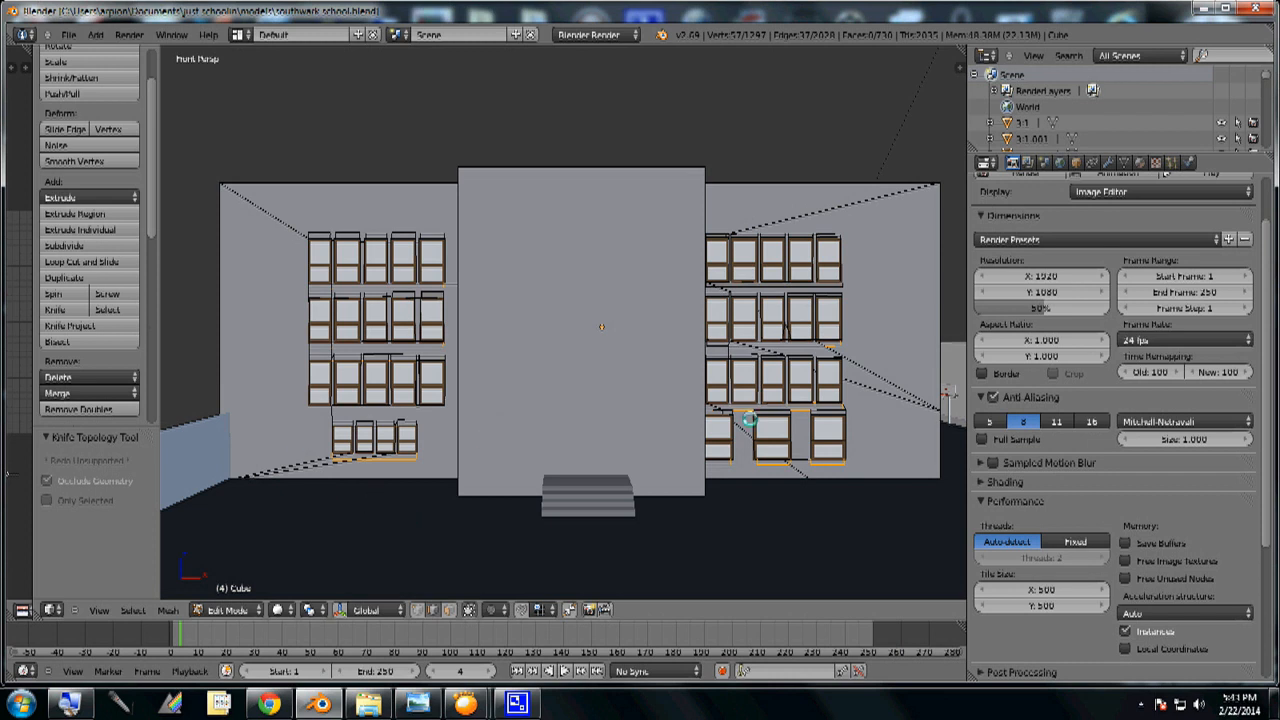
- Inspect the window rows on both sides of the projecting middle section from several angles and from the front view
mouse_move(714, 424)
middle_mouse_down()
mouse_move(702, 440)
mouse_move(747, 432)
mouse_move(715, 436)
middle_mouse_up()
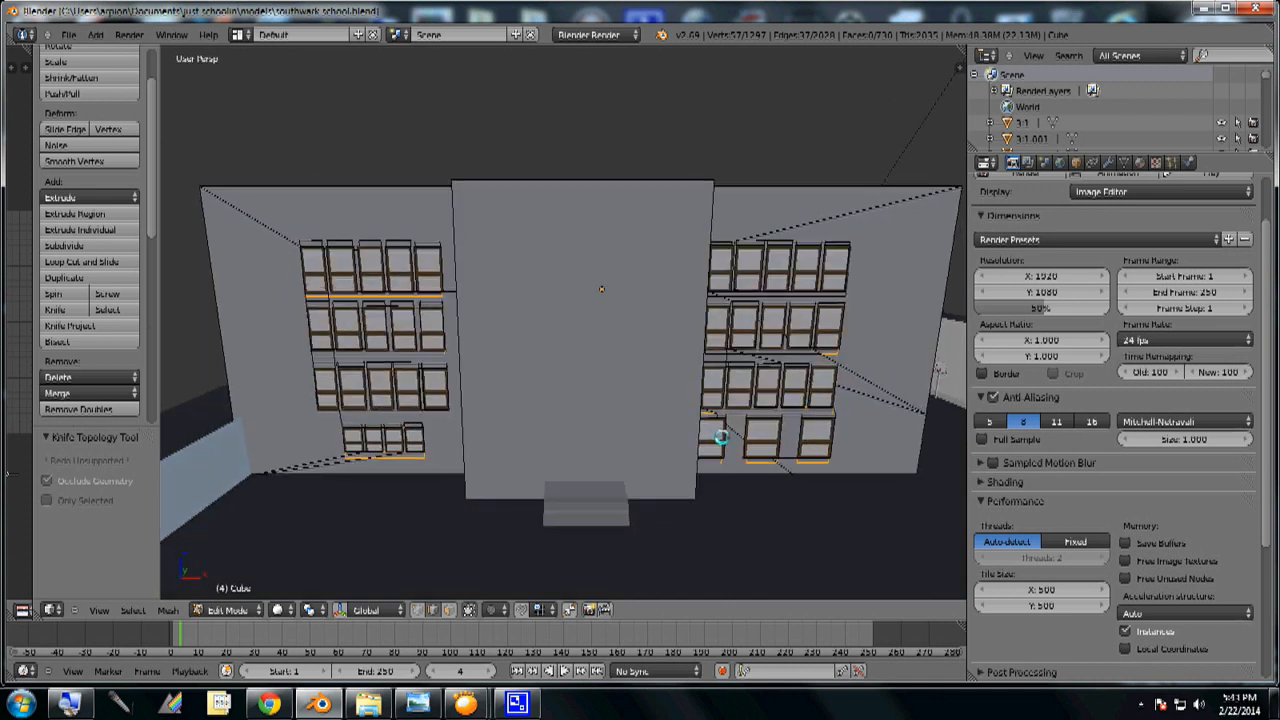
key("KP_1")
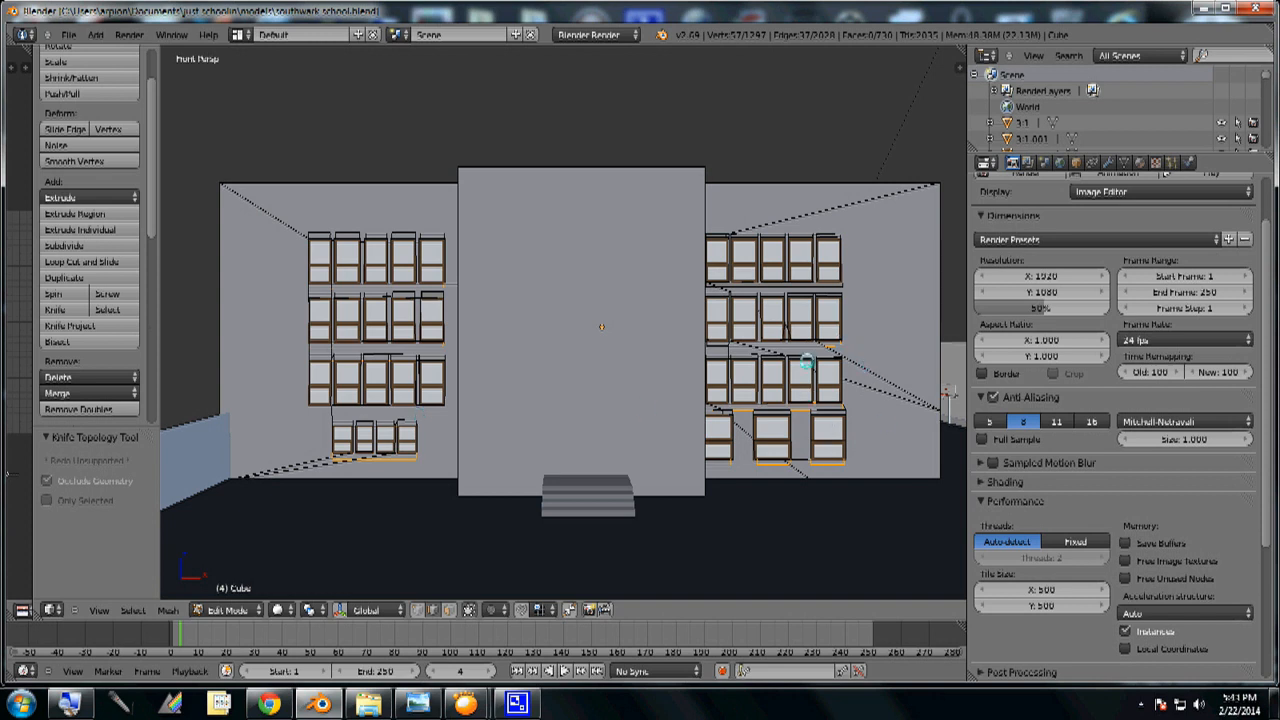
middle_click_drag(777, 357, 816, 380)
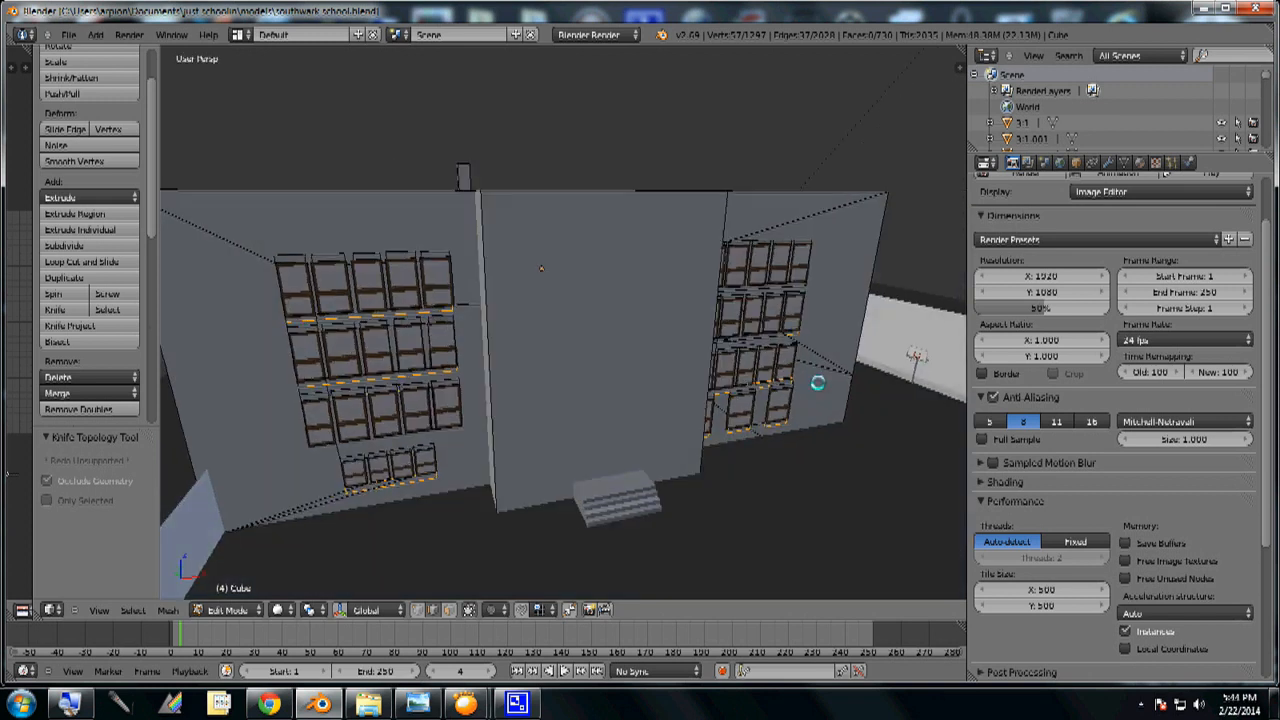
middle_click_drag(466, 369, 571, 346)
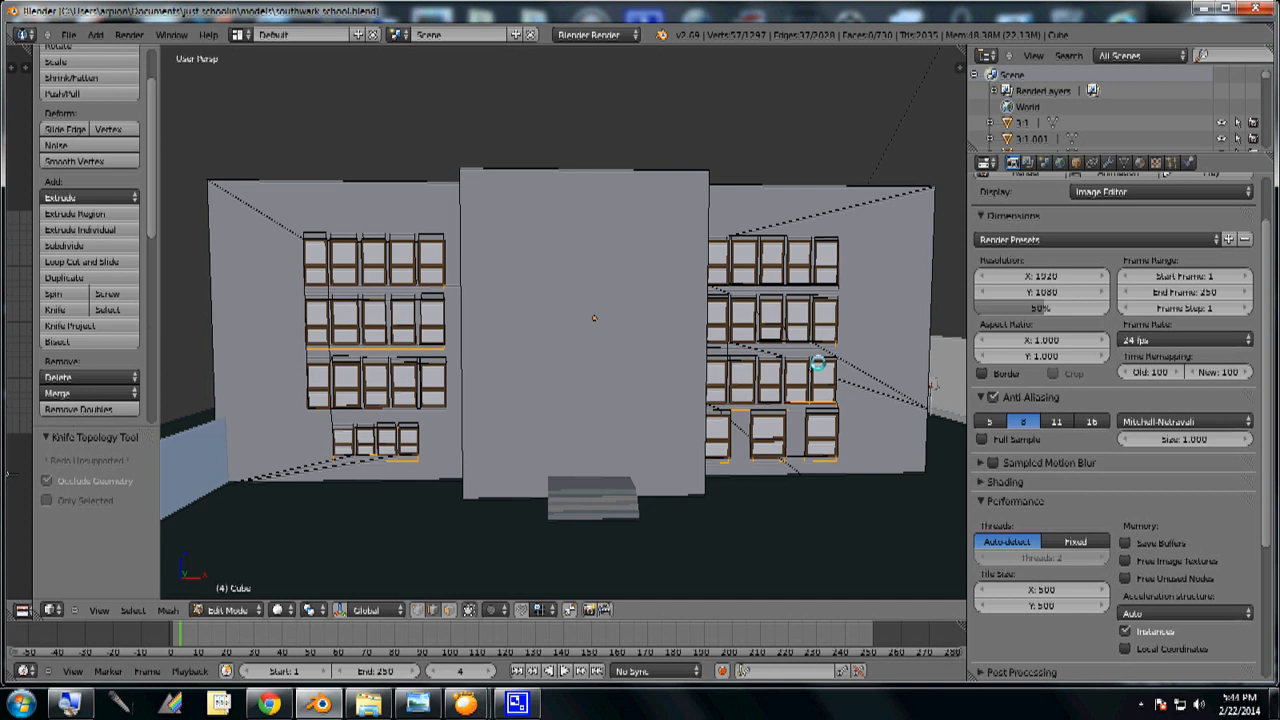
middle_click_drag(737, 368, 774, 378)
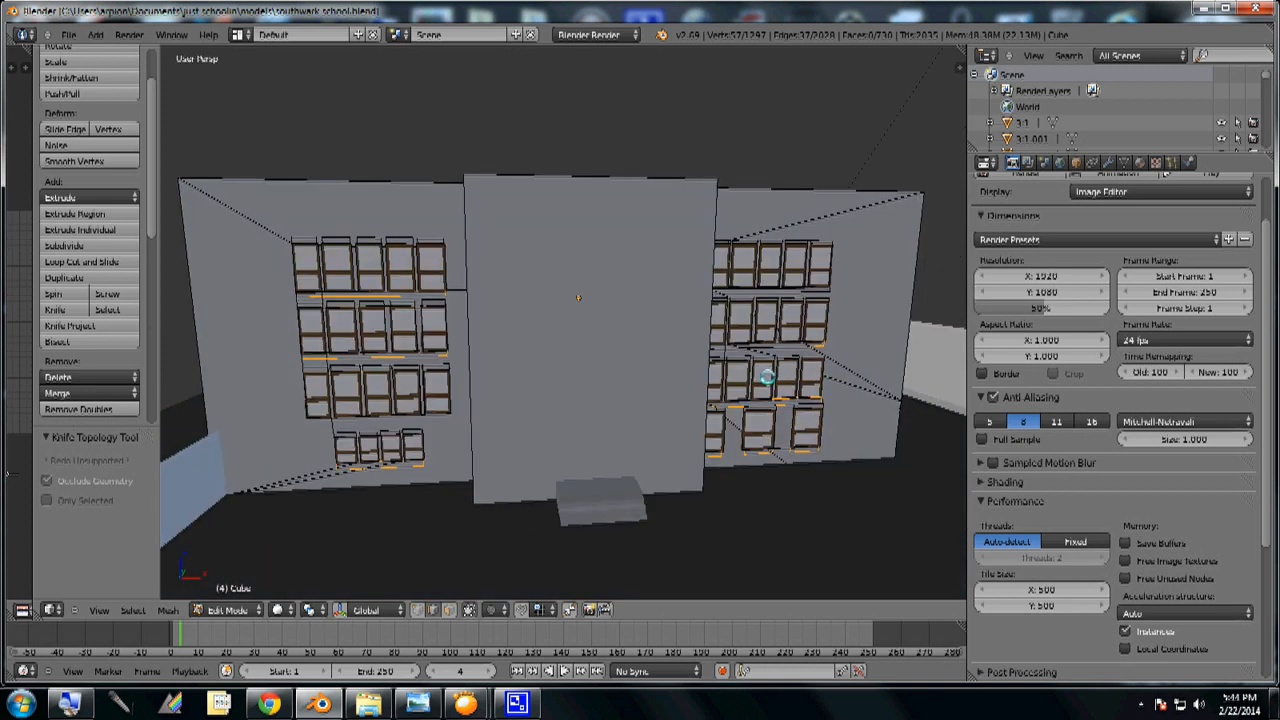
key("KP_1")
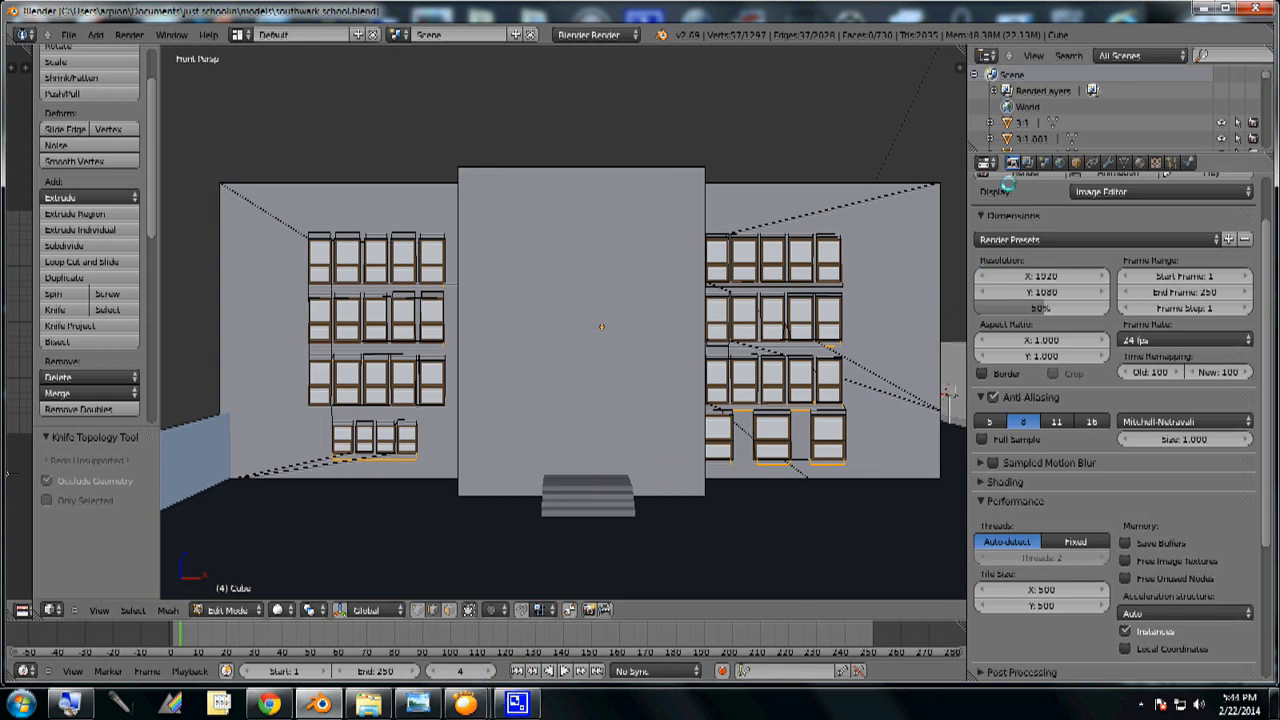
left_click(517, 704)
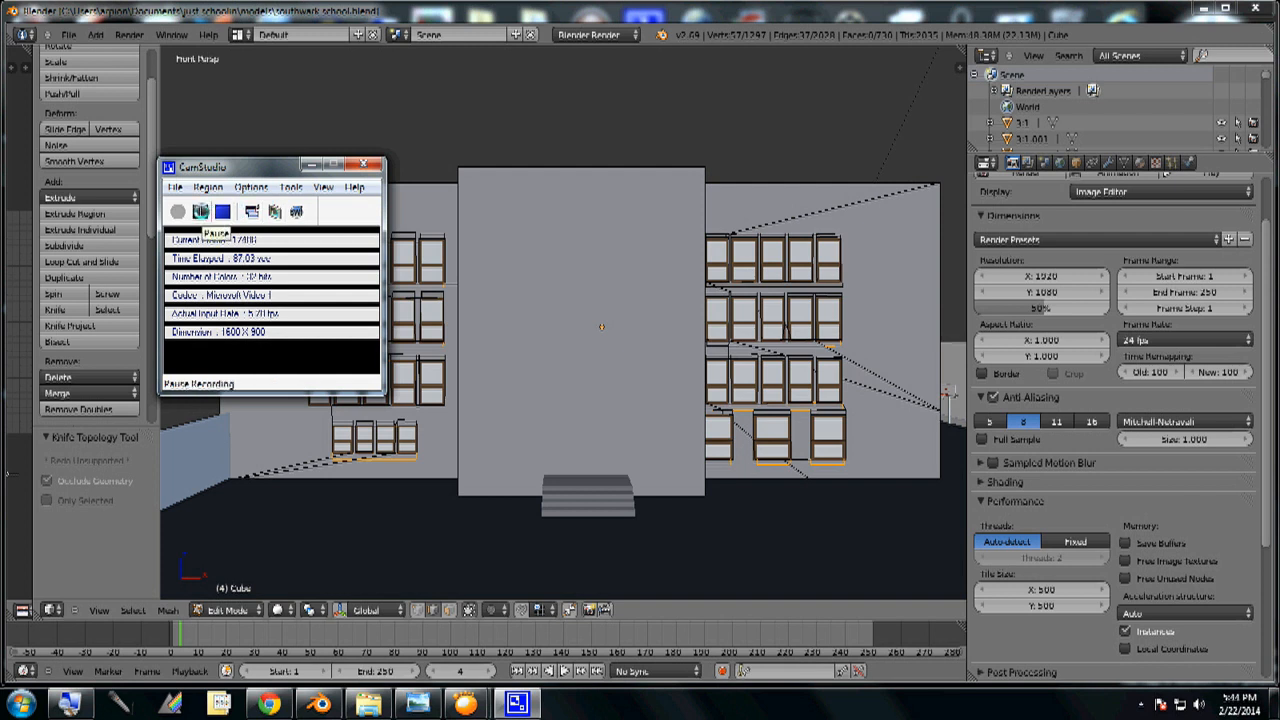
left_click(200, 212)
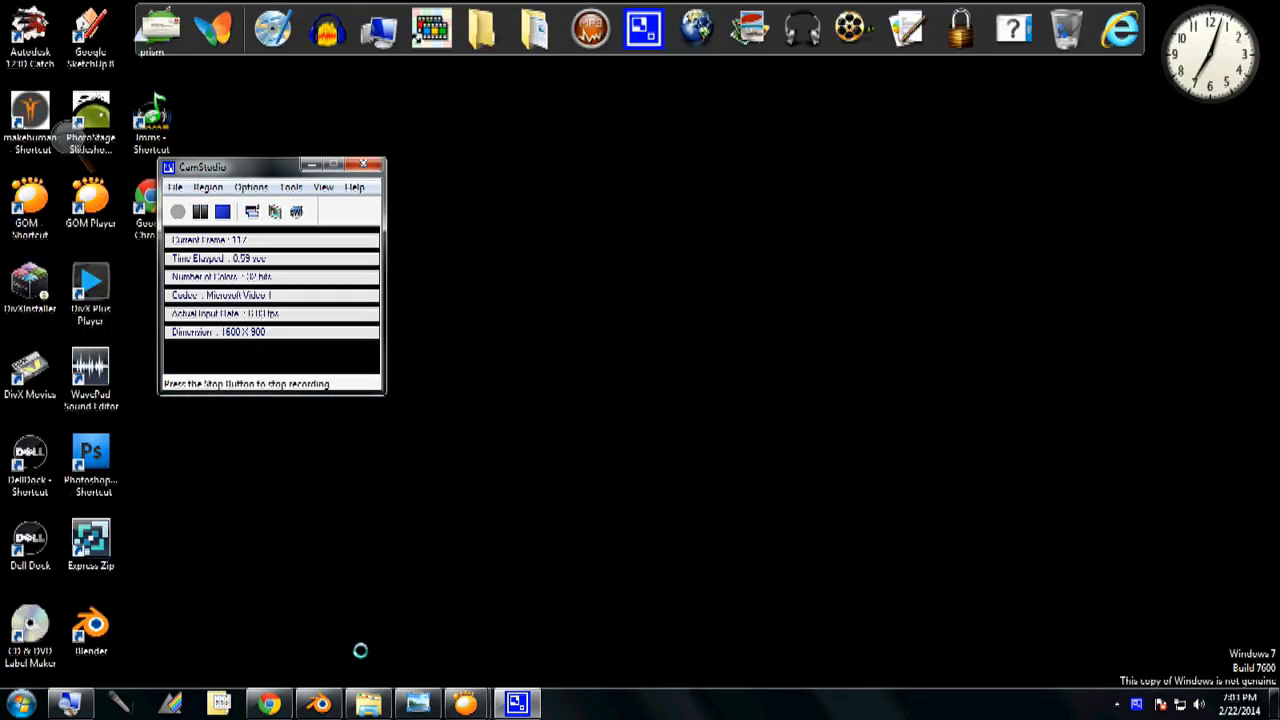
- Switch to Blender, check the school's front facade in the Google Maps Street View image, and return to the model
left_click(318, 704)
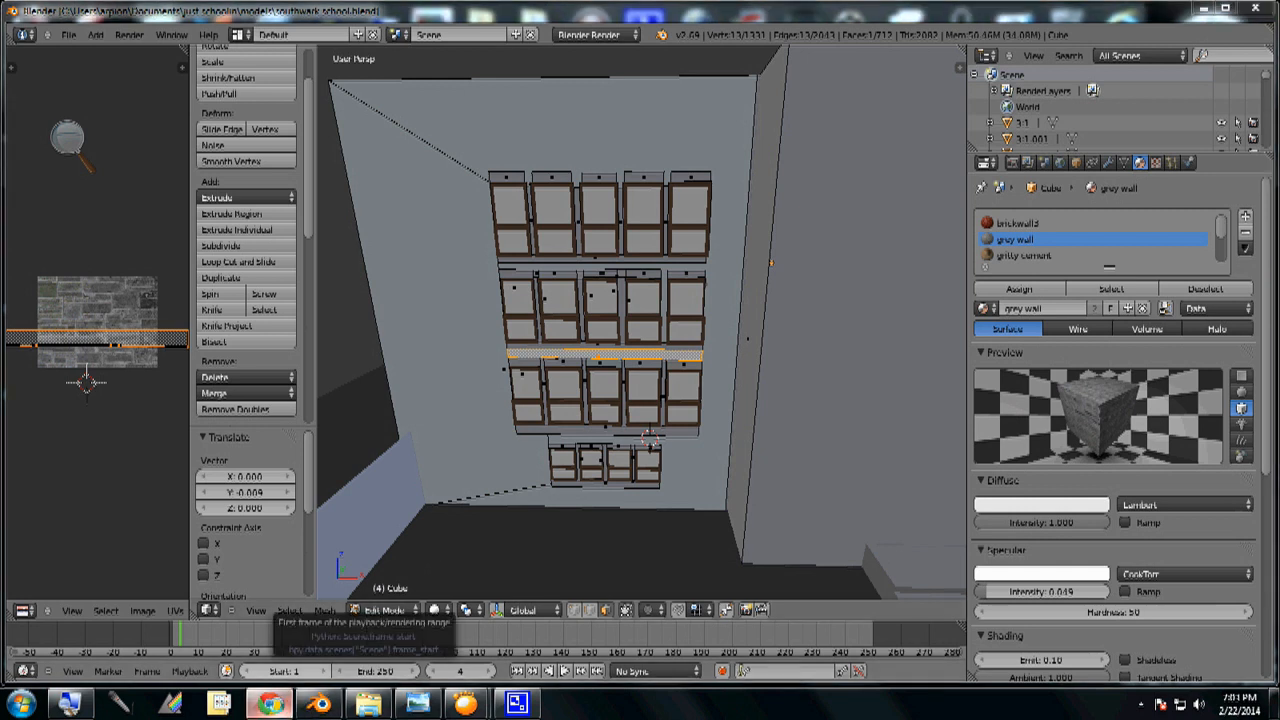
left_click(270, 704)
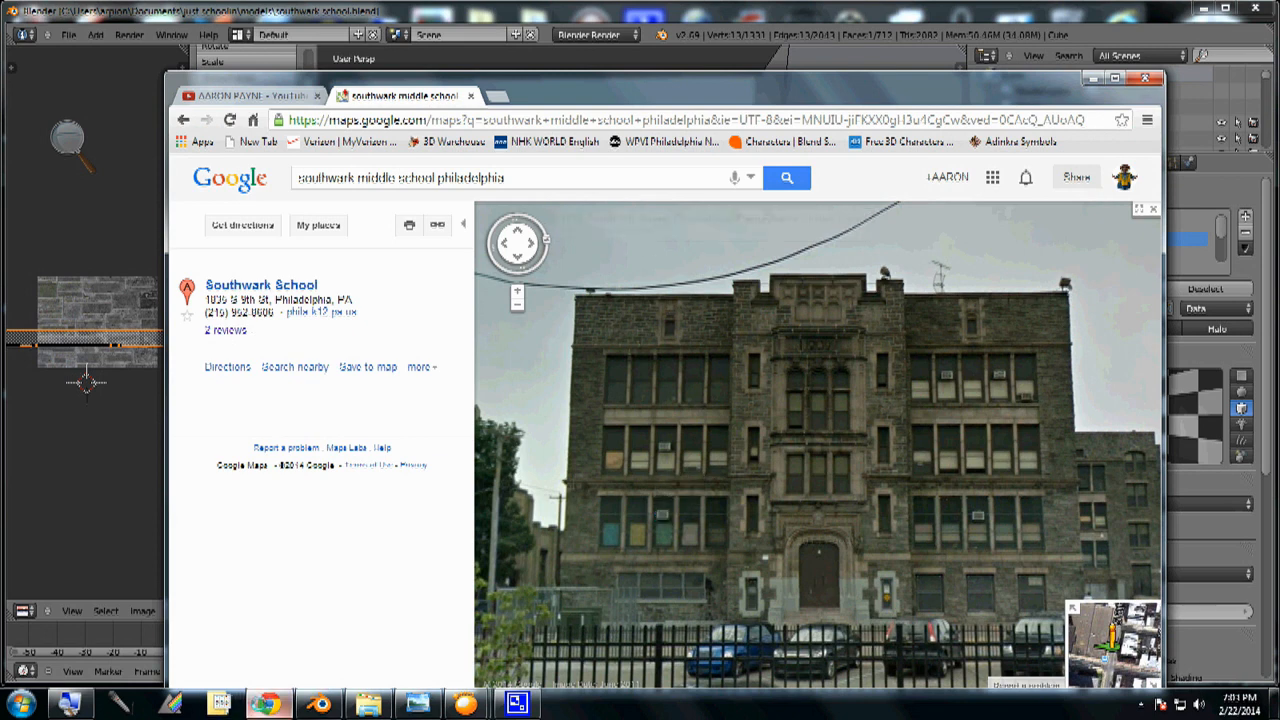
left_click(266, 704)
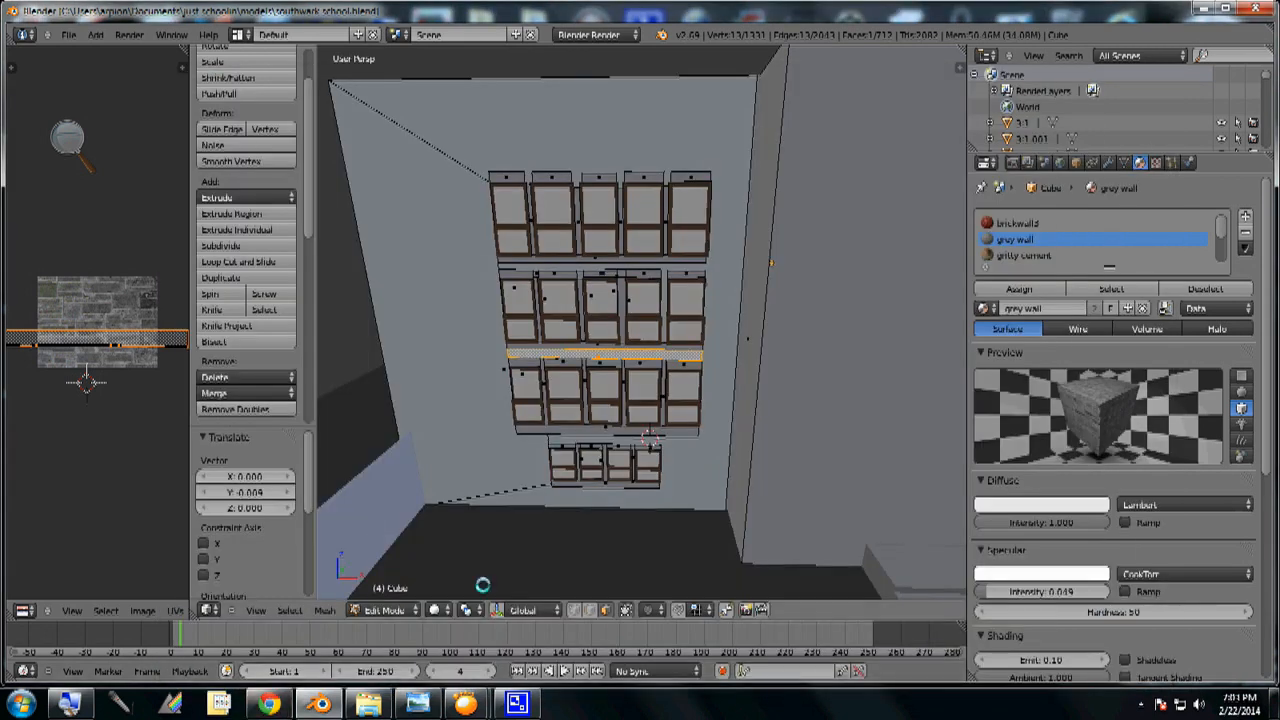
- Preview the front wall's four window rows in Rendered shading and compare them with the Street View image of the school
left_click(430, 610)
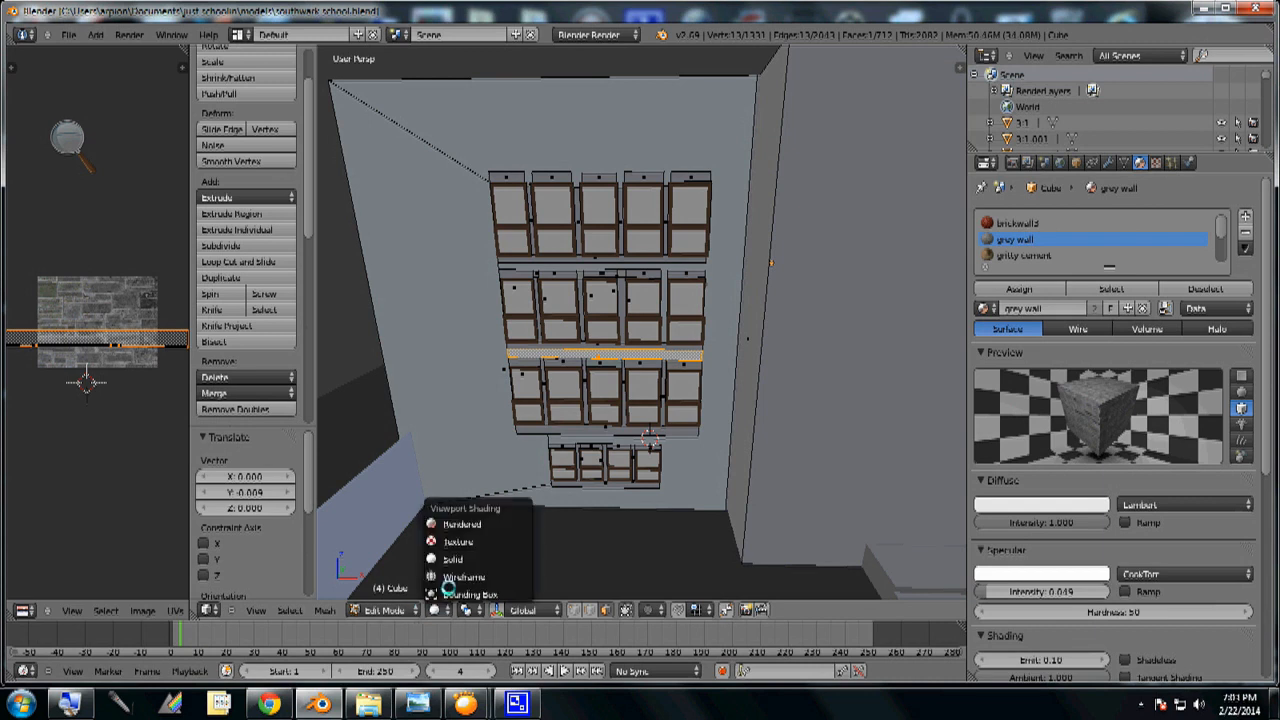
left_click(463, 524)
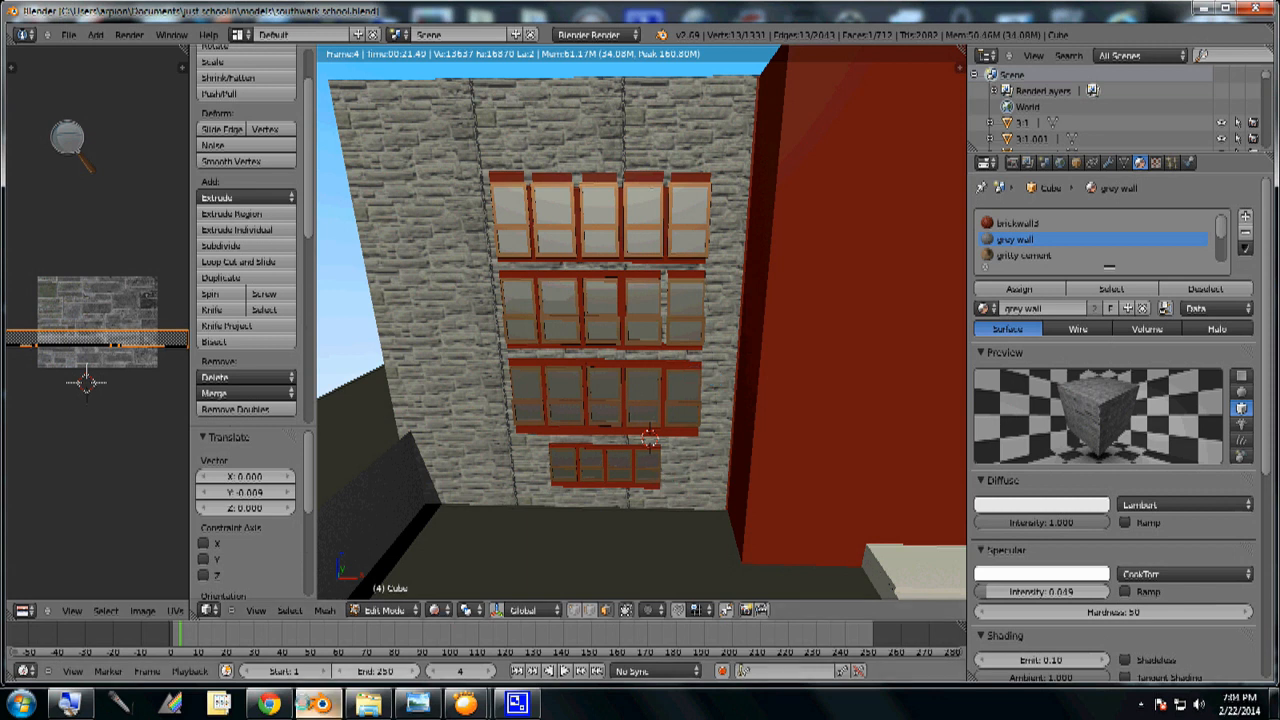
left_click(268, 704)
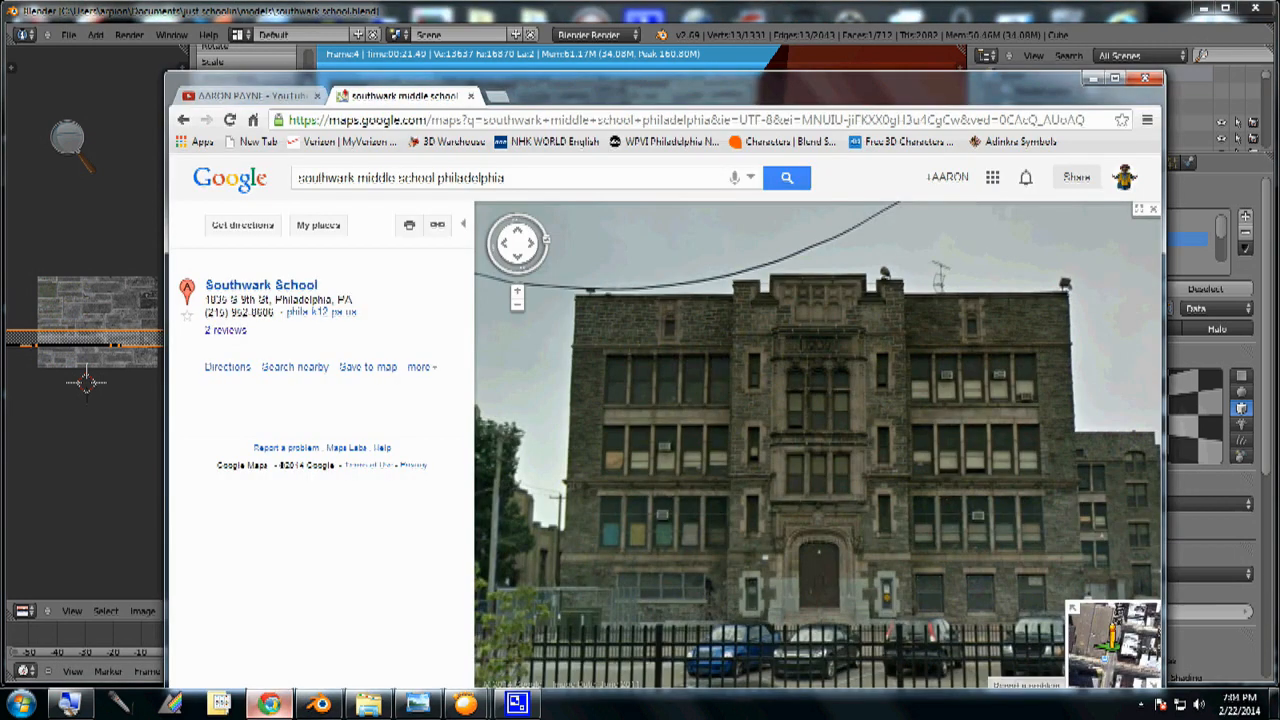
left_click(268, 704)
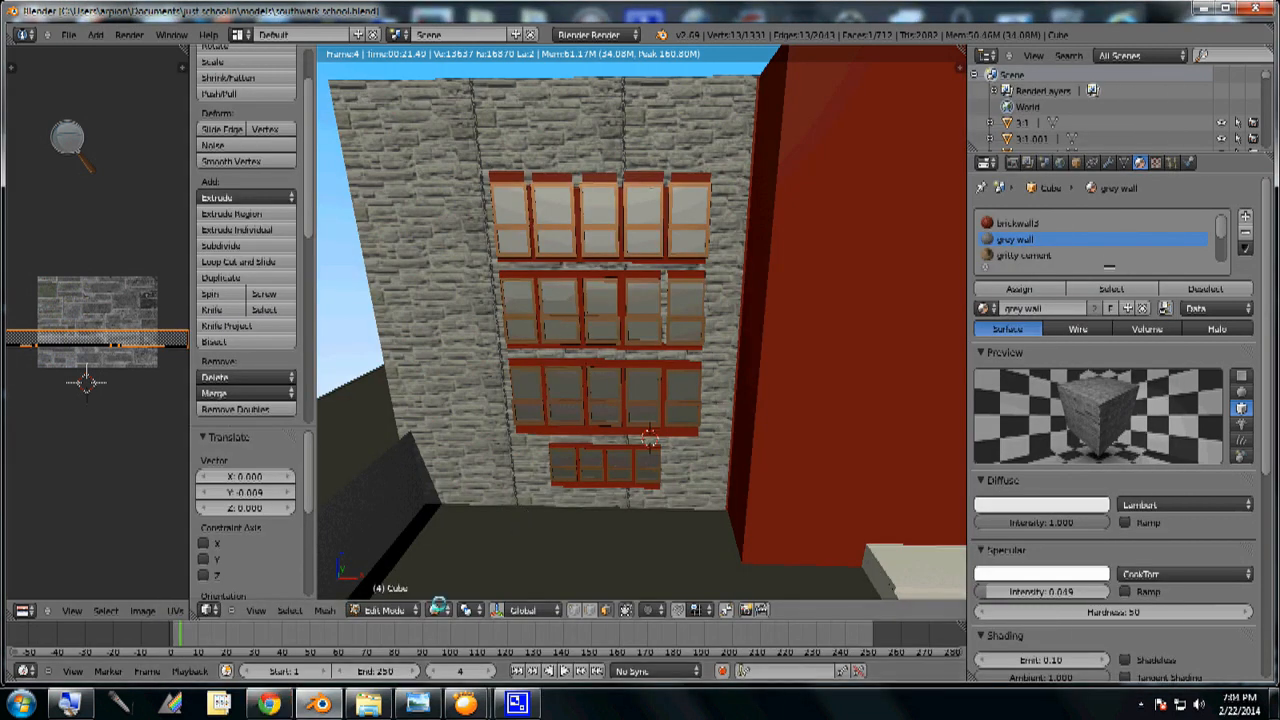
- Return the viewport to Solid shading and examine the whole front facade from the front view, from above and close up
left_click(439, 610)
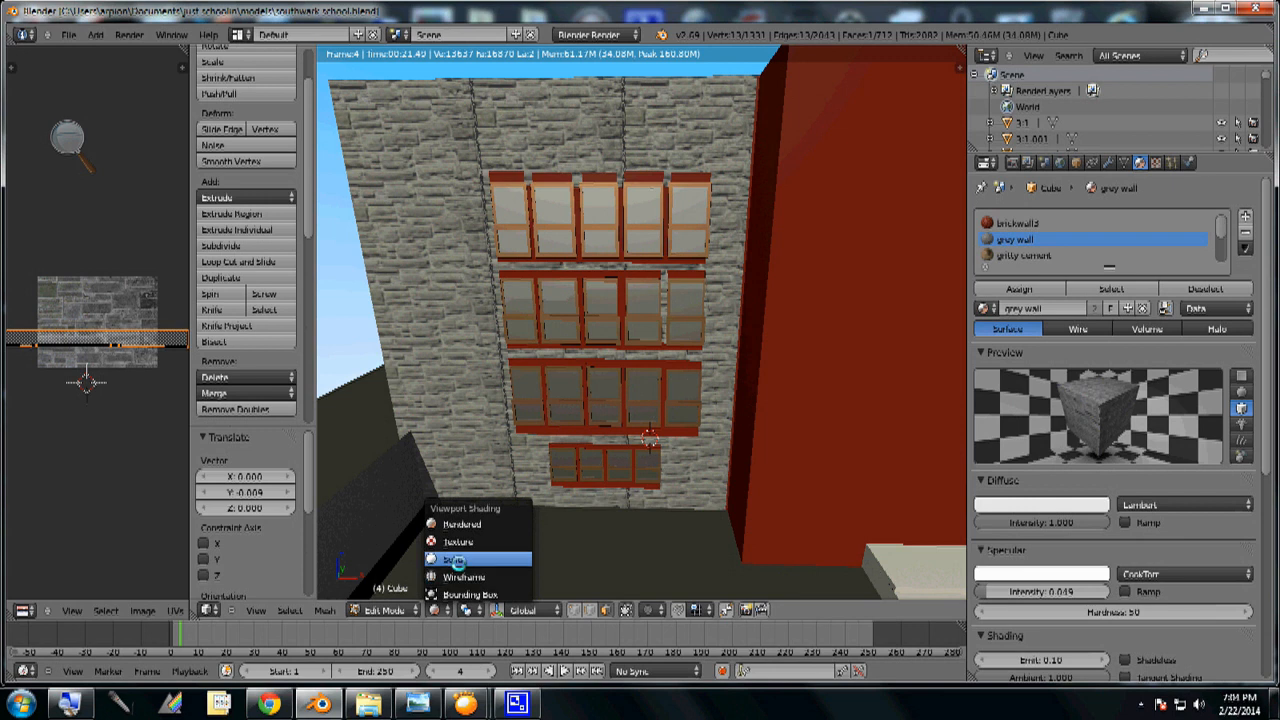
left_click(462, 558)
scroll(645, 461, "down", 4)
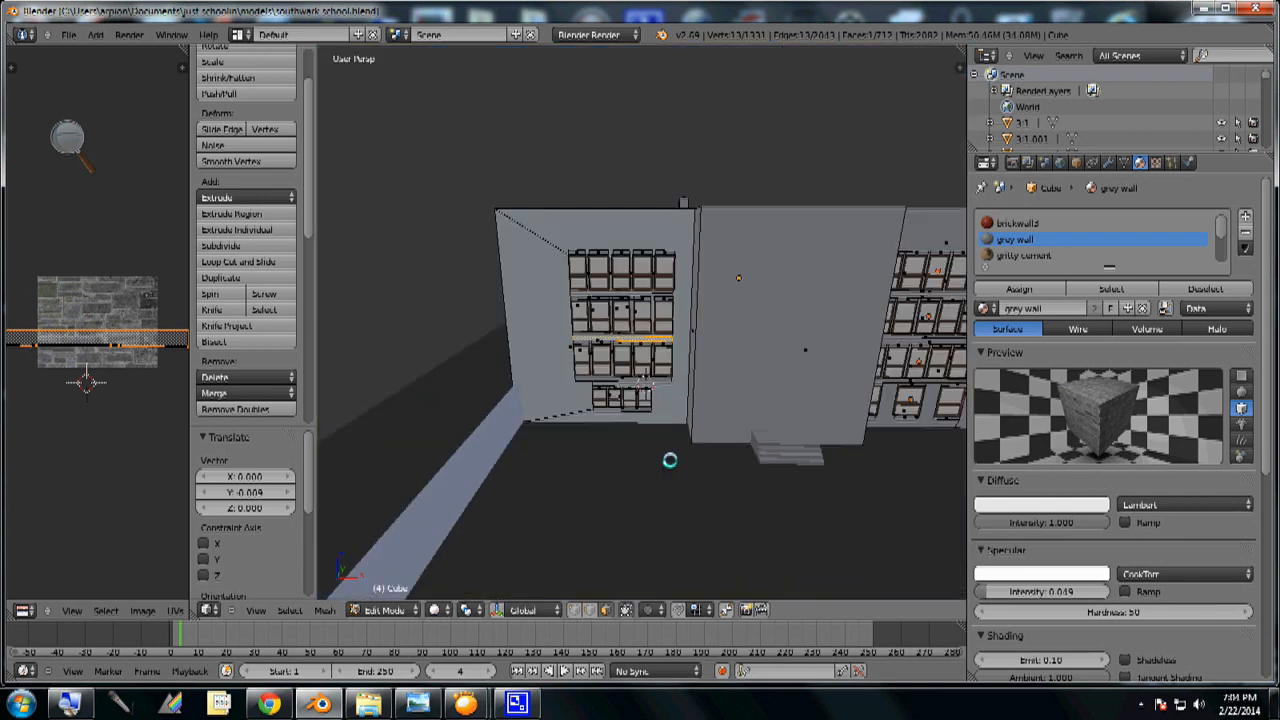
key("KP_1")
scroll(740, 420, "down", 1)
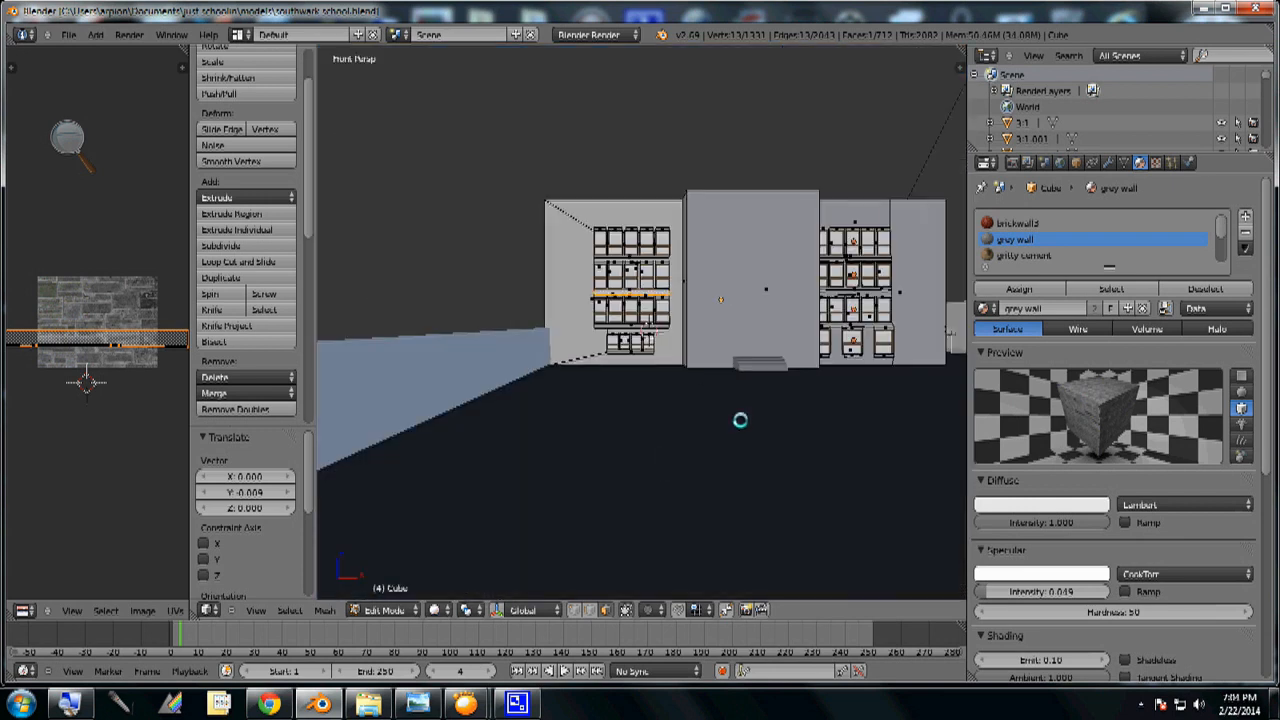
middle_click_drag(749, 409, 654, 506, "shift")
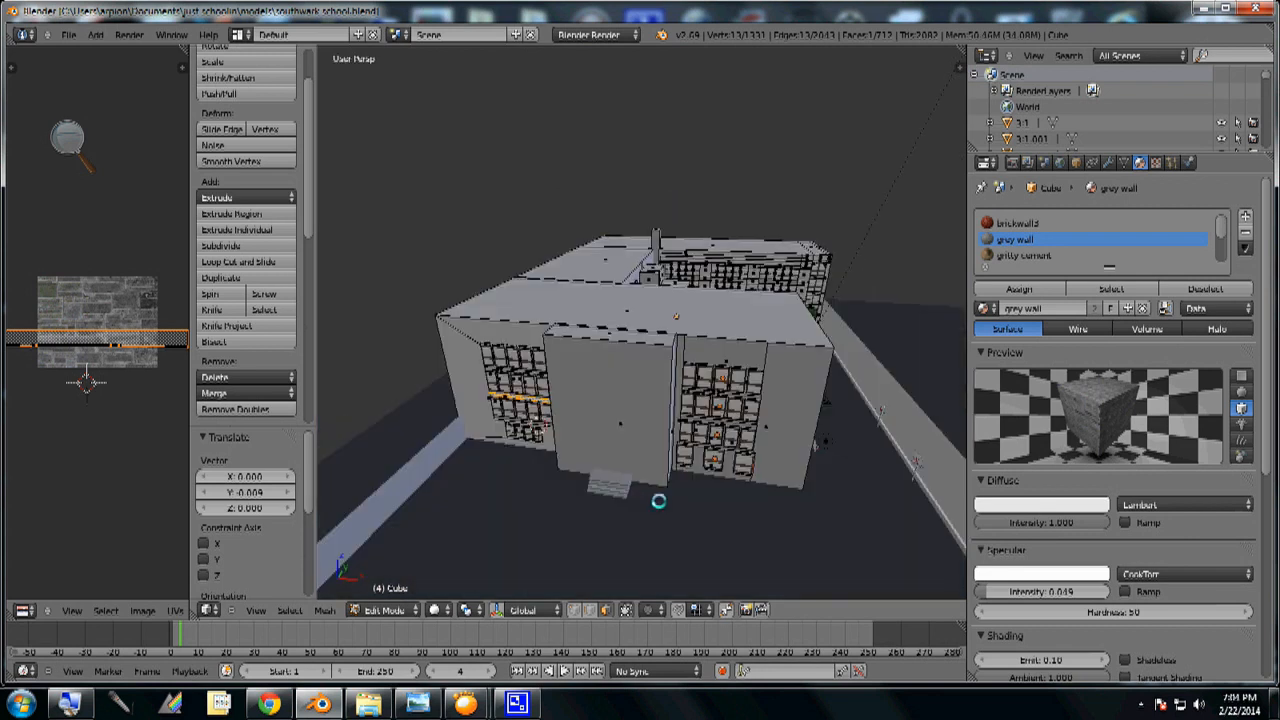
scroll(727, 562, "up", 2)
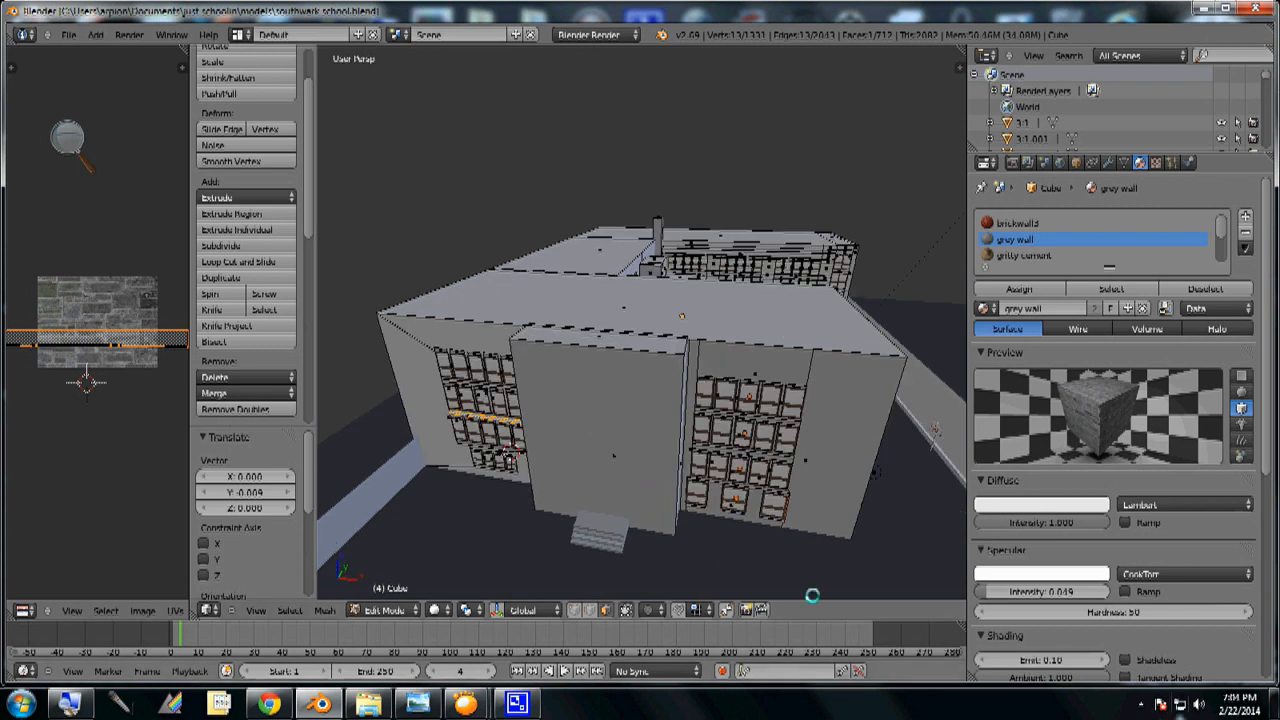
mouse_move(686, 523)
middle_mouse_down()
mouse_move(671, 520)
mouse_move(685, 518)
middle_mouse_up()
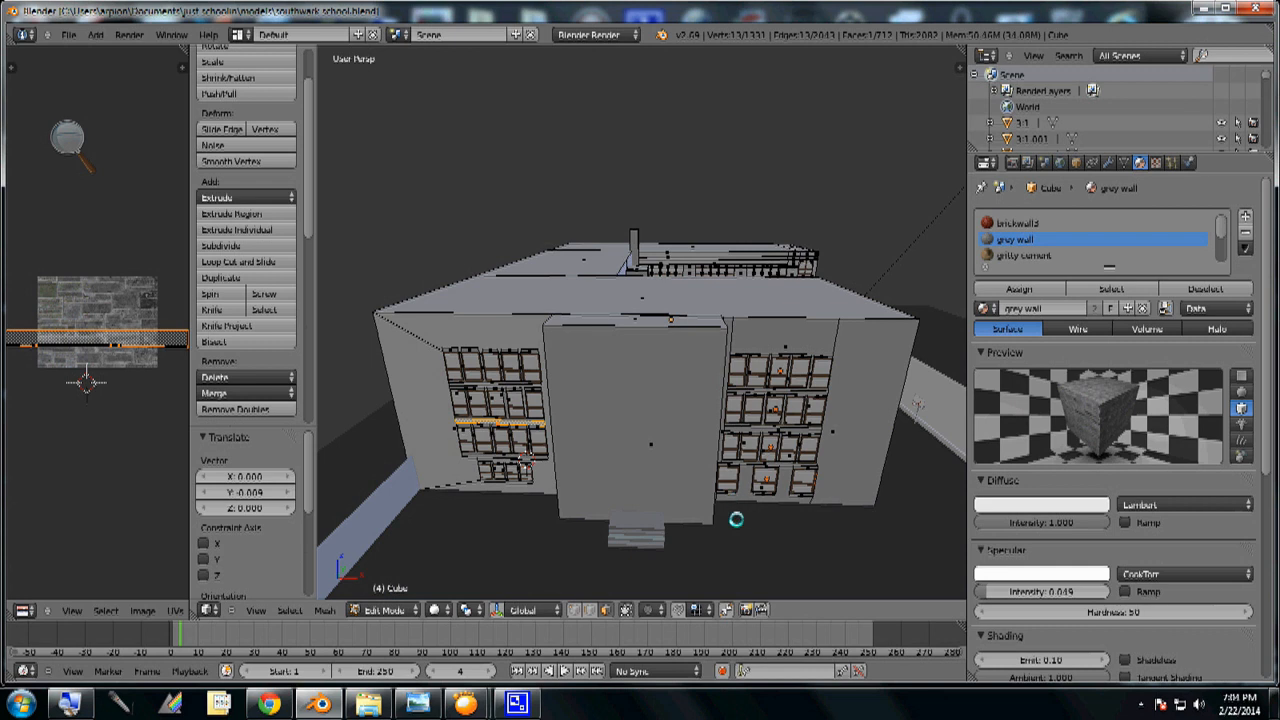
middle_click_drag(736, 519, 737, 479)
scroll(737, 479, "up", 2)
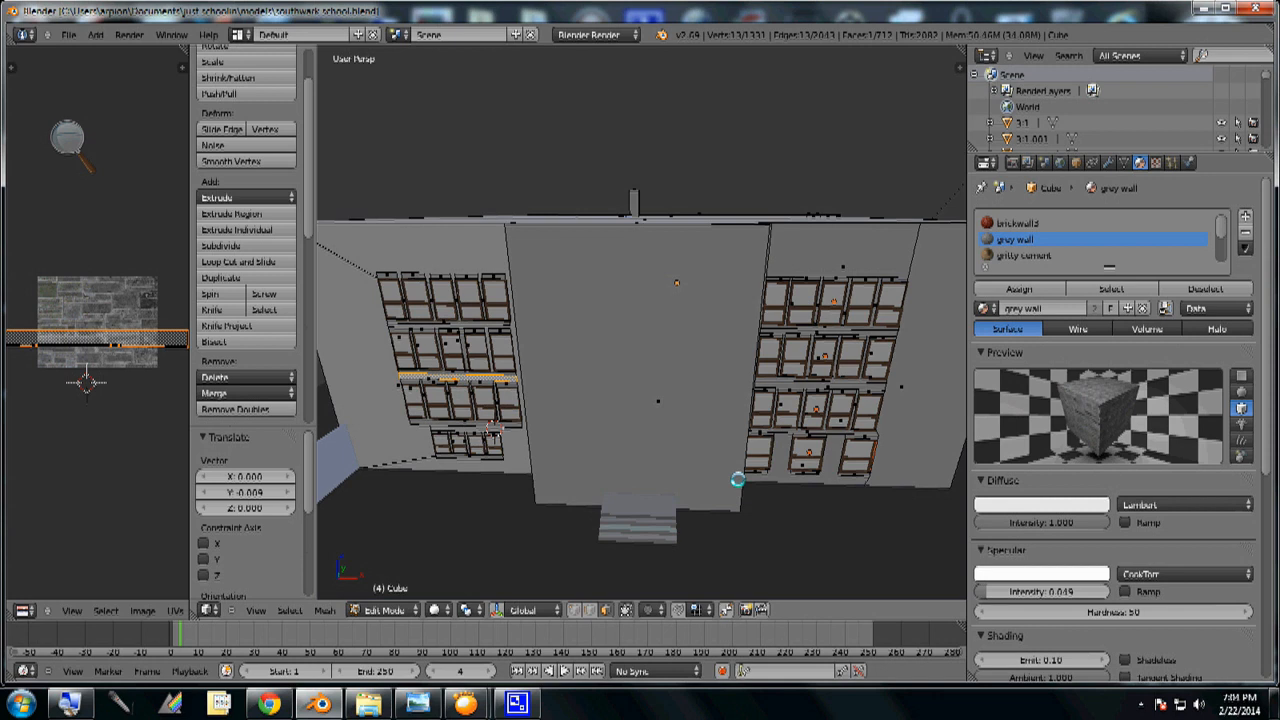
scroll(737, 480, "down", 2)
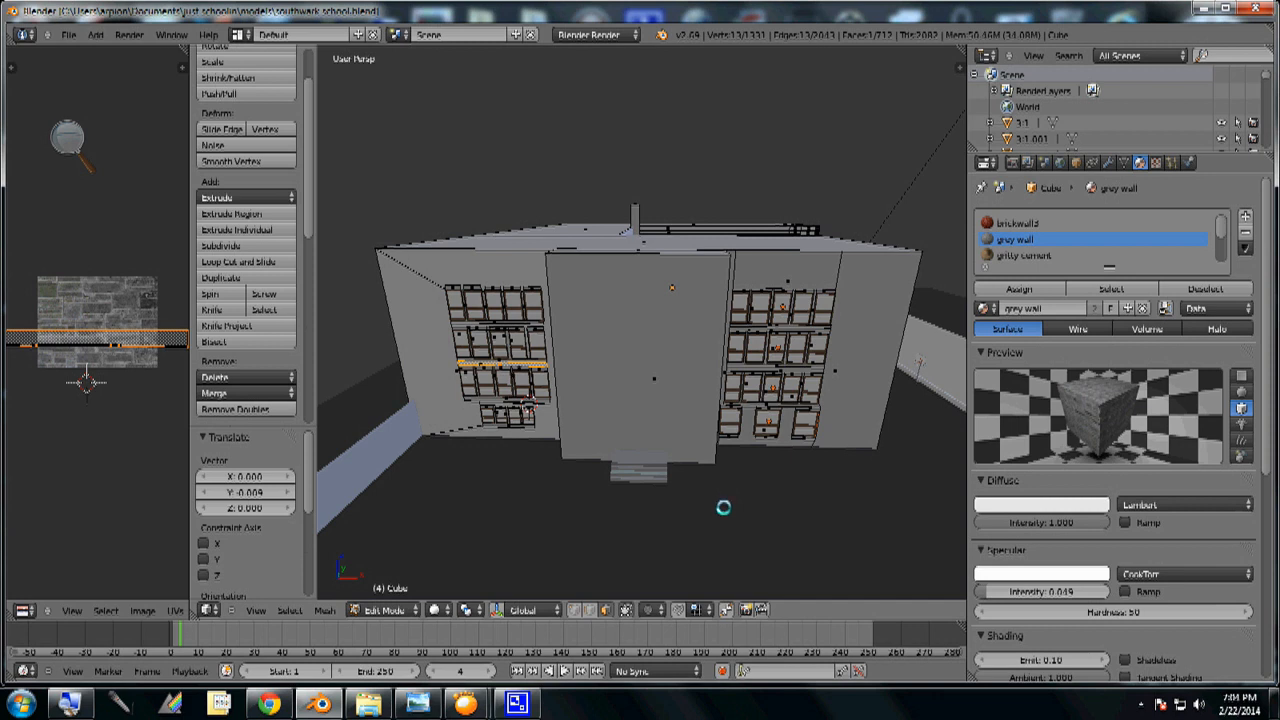
scroll(725, 510, "up", 2)
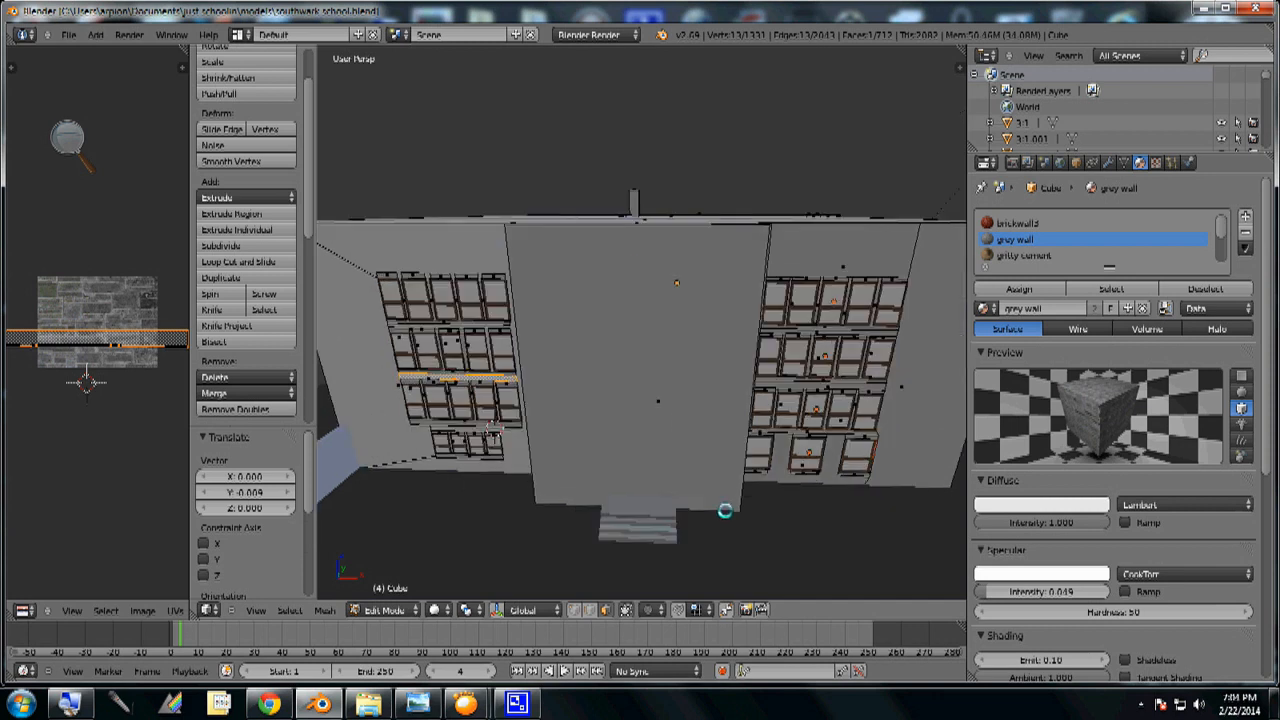
scroll(725, 510, "down", 2)
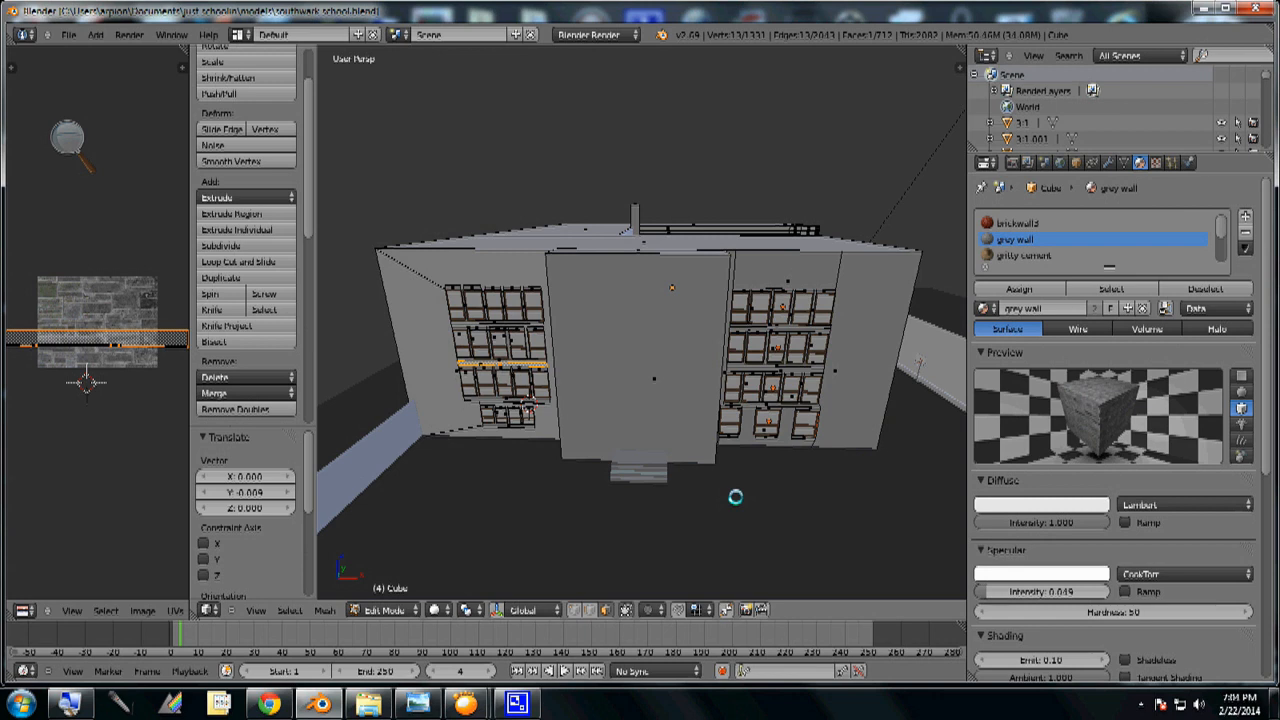
mouse_move(771, 497)
middle_mouse_down()
mouse_move(694, 505)
mouse_move(806, 506)
mouse_move(697, 503)
mouse_move(777, 509)
middle_mouse_up()
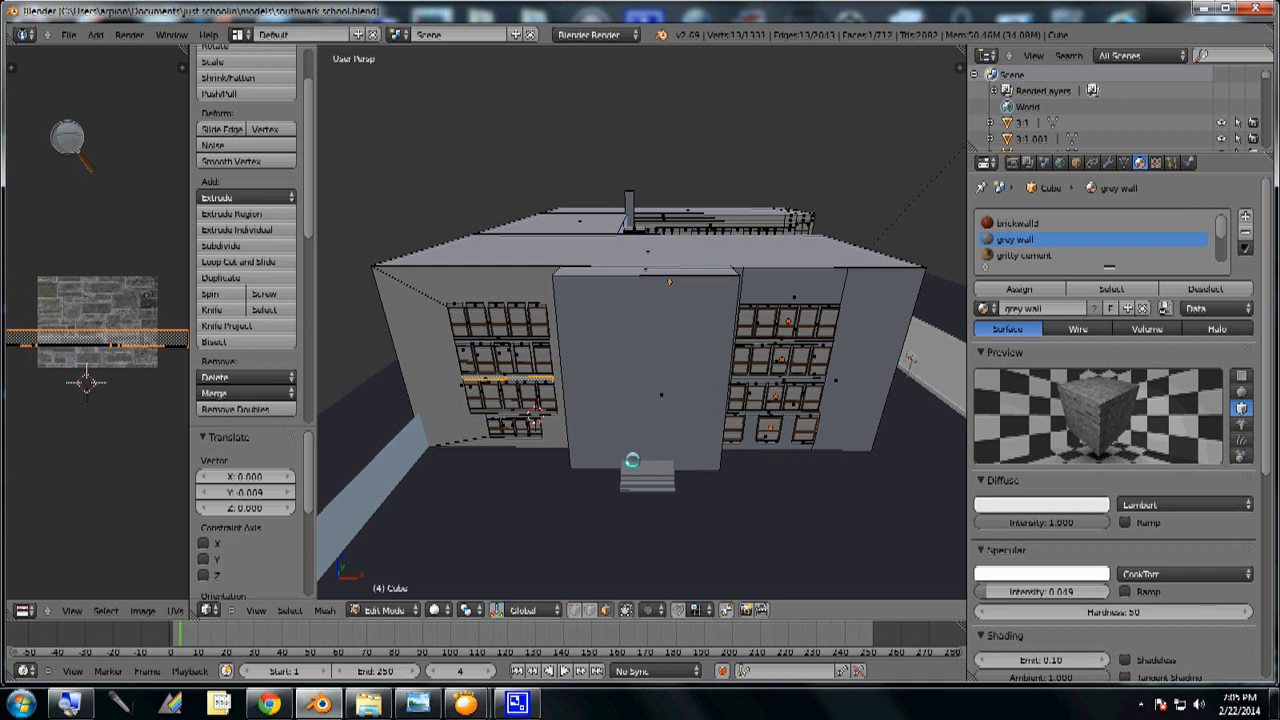
- Preview the entire front of the school in Rendered shading and return the viewport to Solid shading
left_click(438, 610)
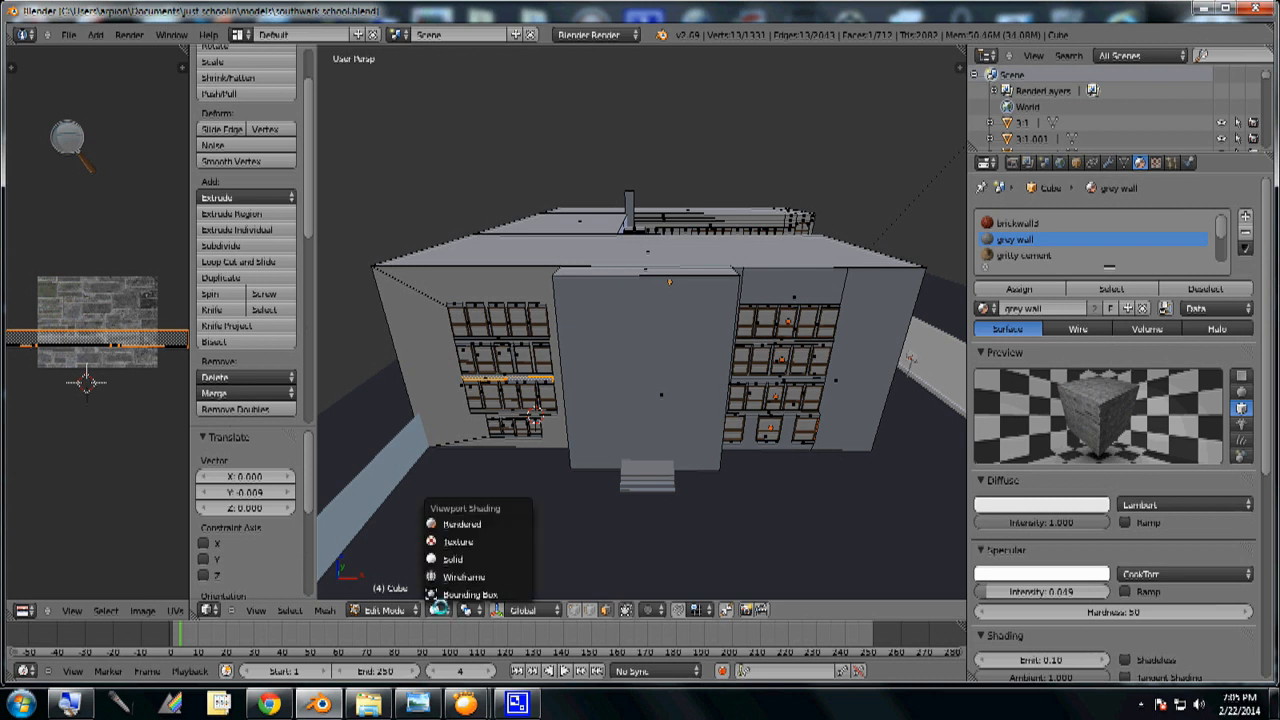
left_click(462, 524)
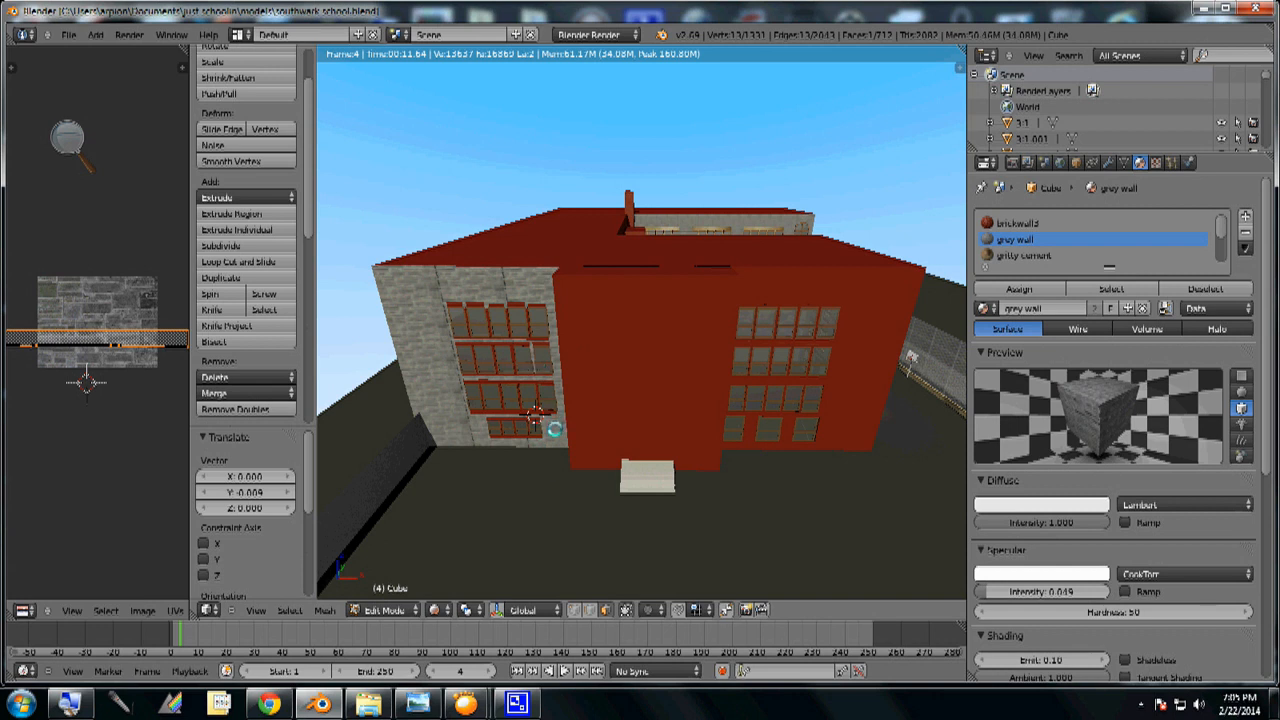
left_click(437, 610)
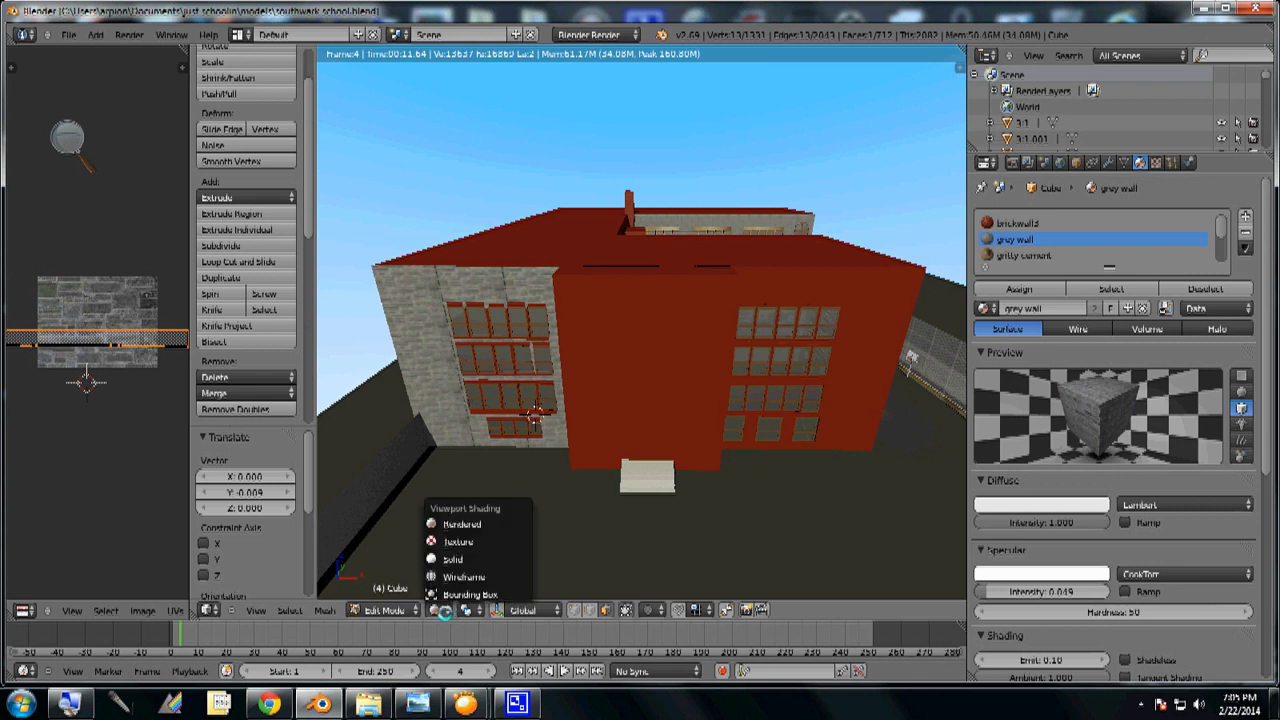
left_click(453, 559)
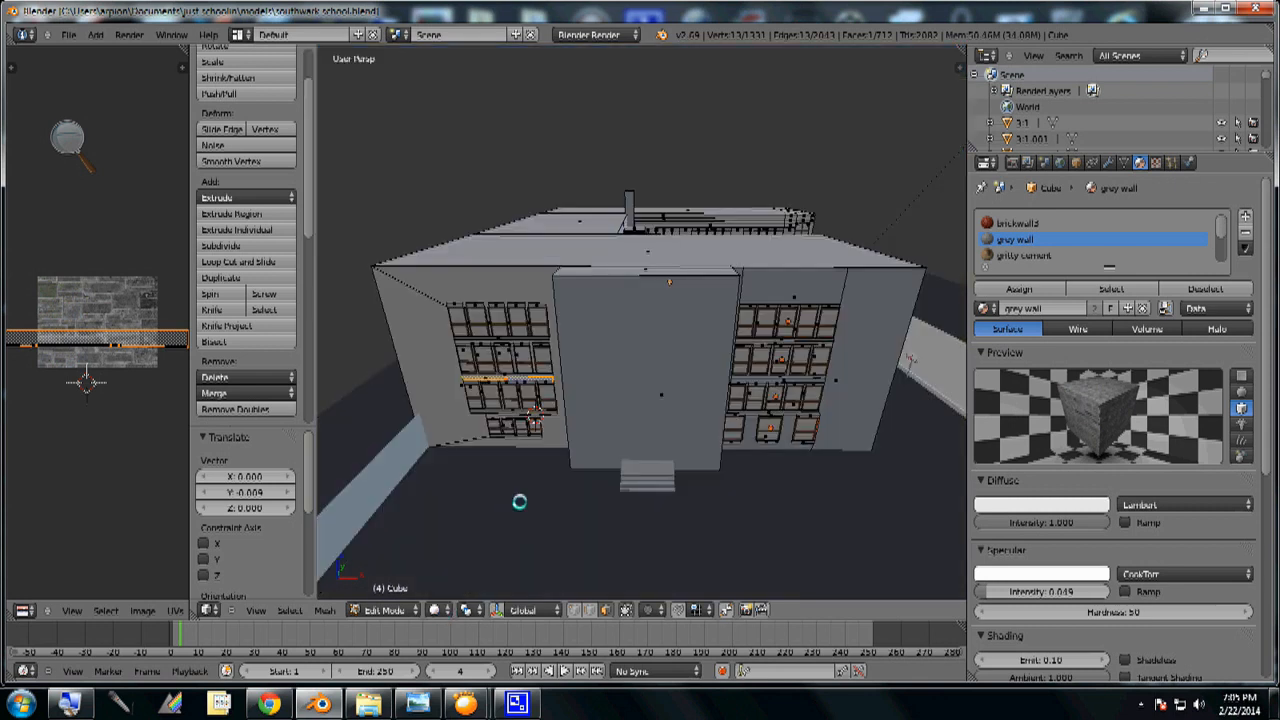
- Preview a close-up of the lower window rows on the grey stone wall beside the projecting middle section in Rendered shading
middle_click_drag(536, 489, 605, 494)
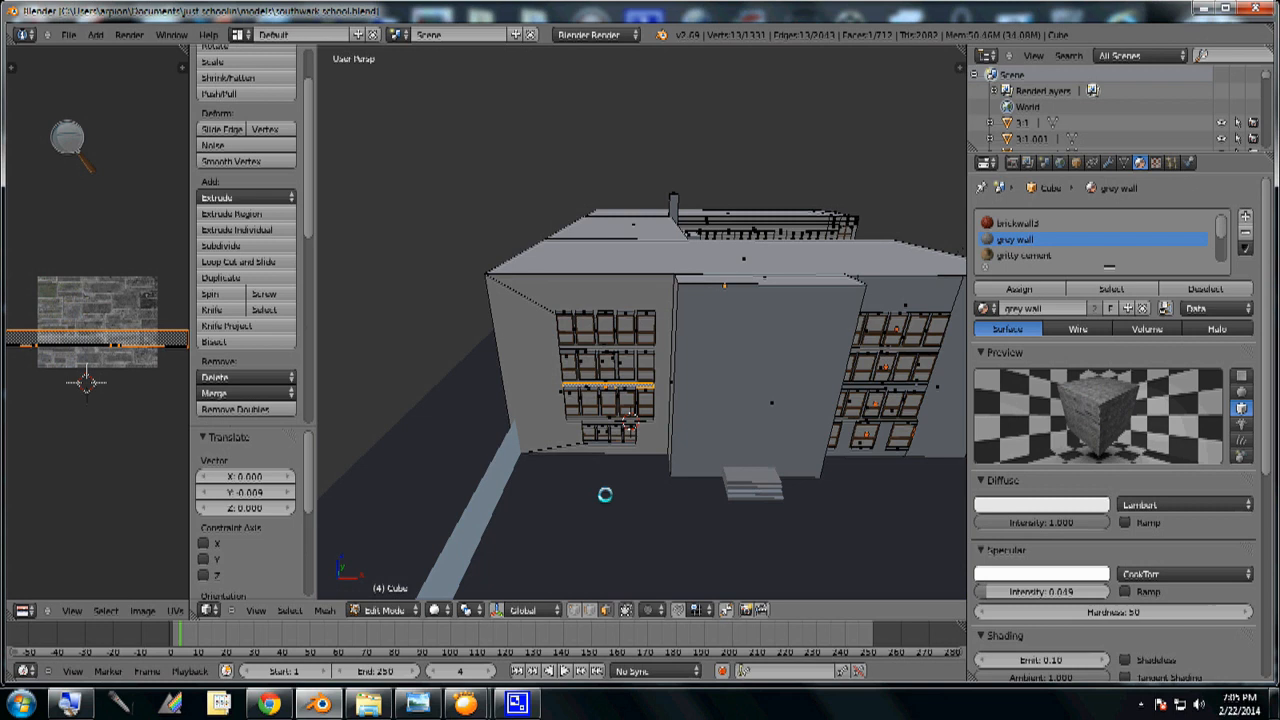
scroll(605, 494, "up", 3)
scroll(605, 494, "up", 2)
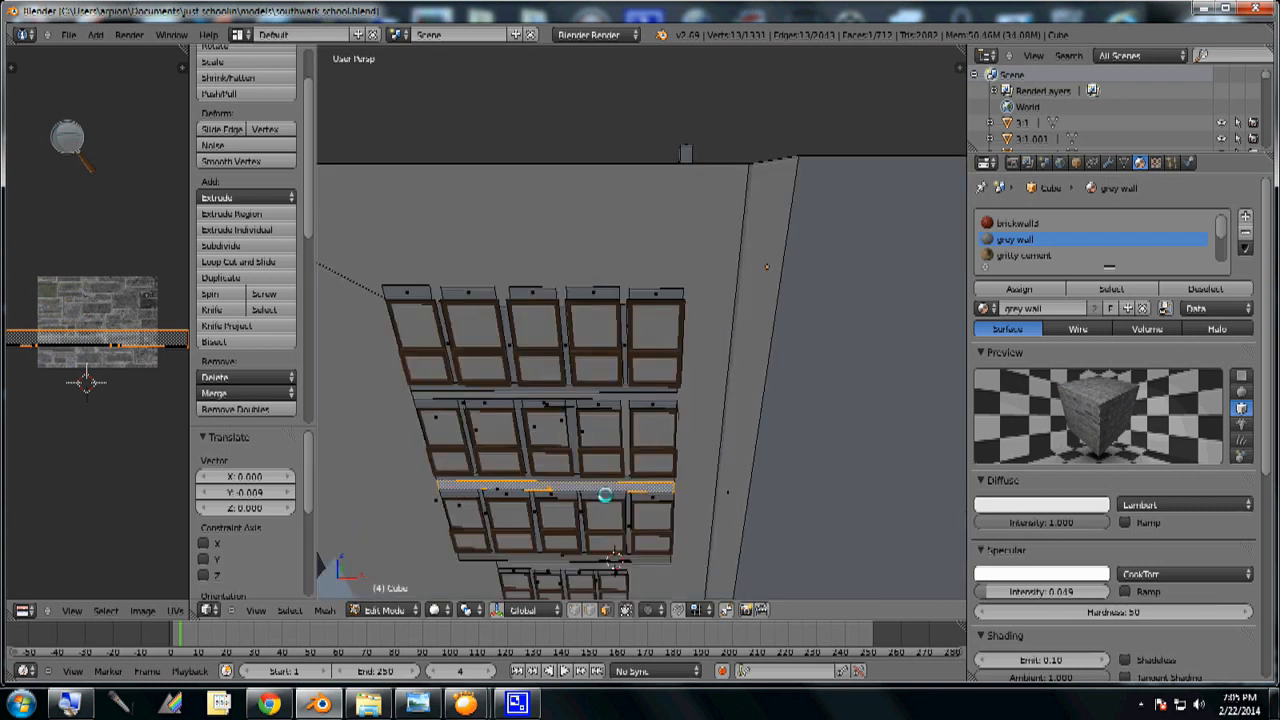
middle_click_drag(596, 516, 620, 418)
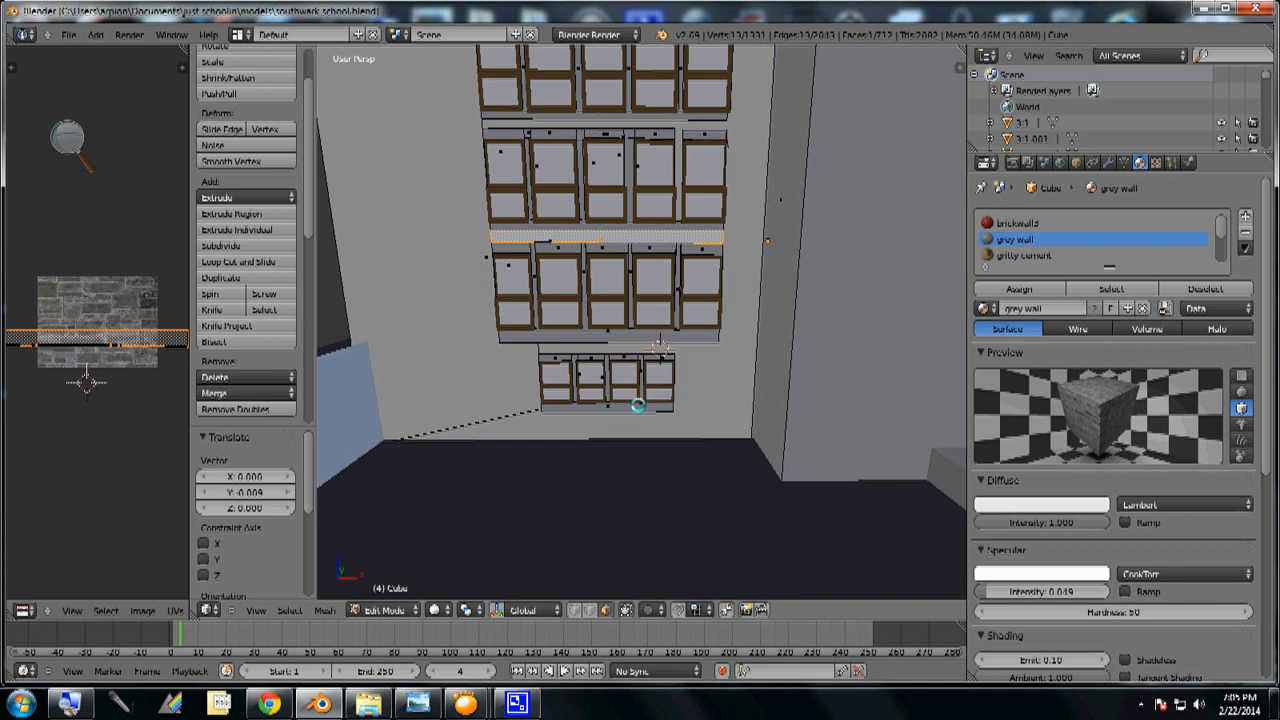
left_click(437, 609)
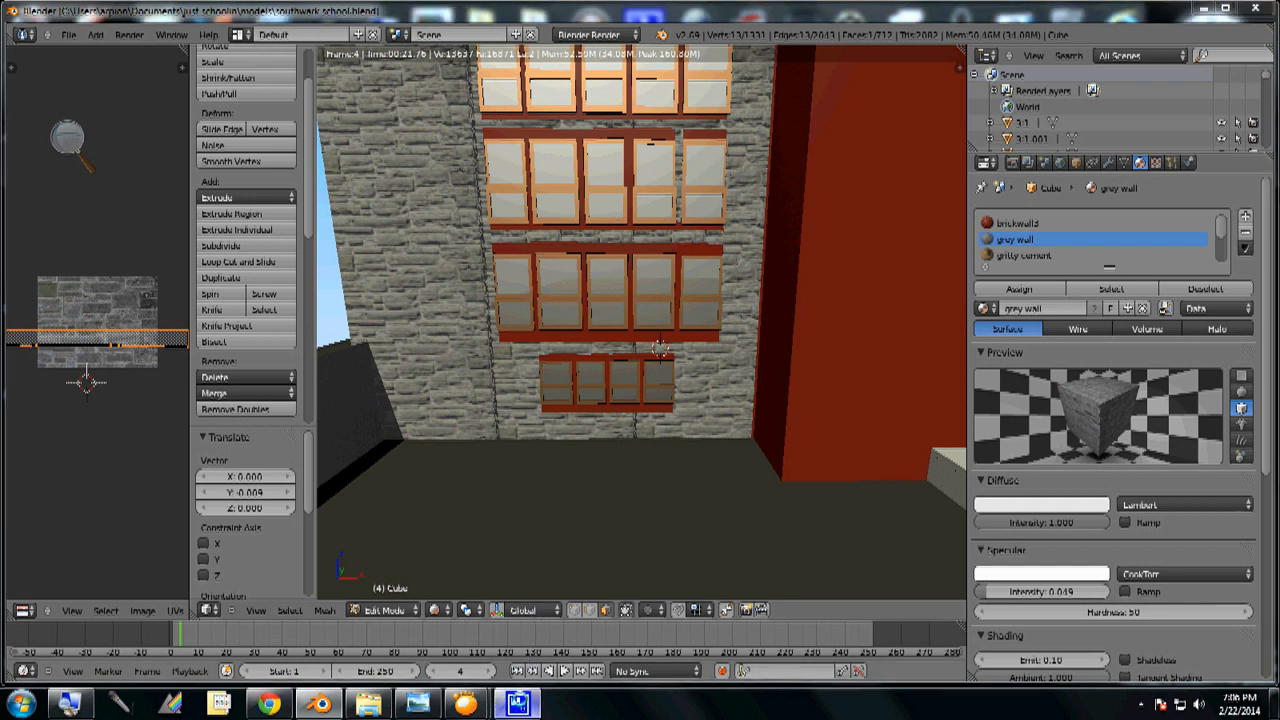
left_click(517, 704)
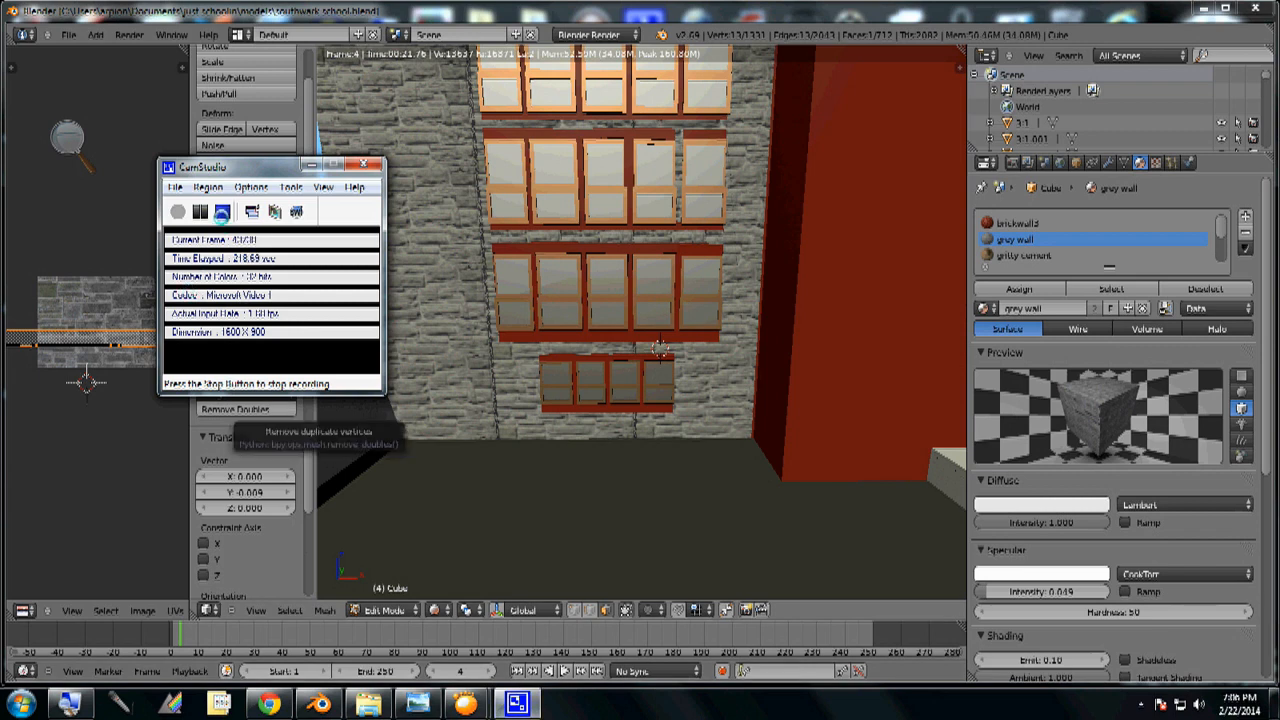